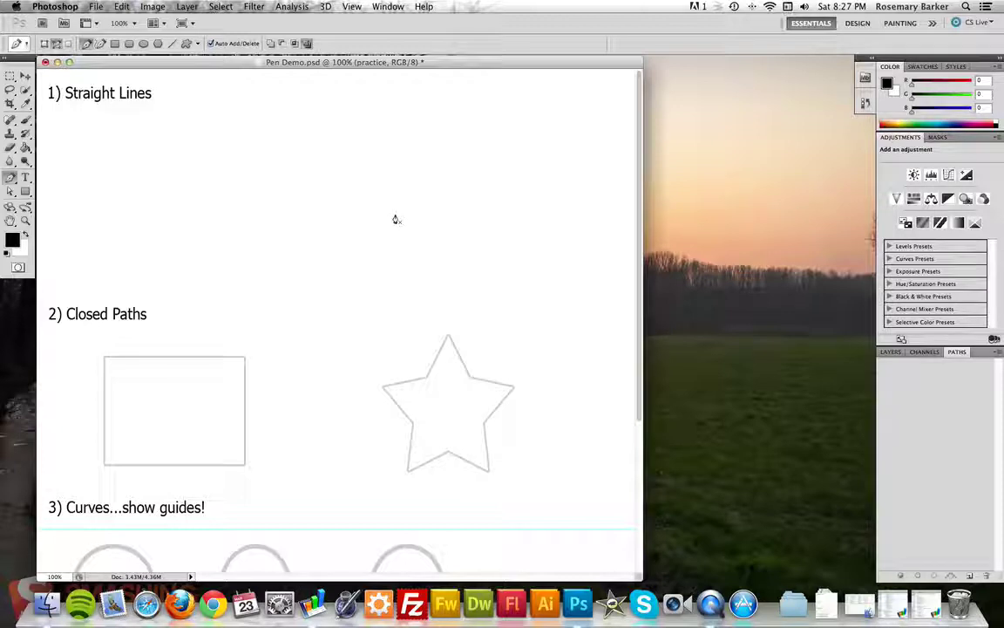
Draw a zigzag of anchors under Straight Lines, then undo back to a single straight segment.
left_click(123, 132)
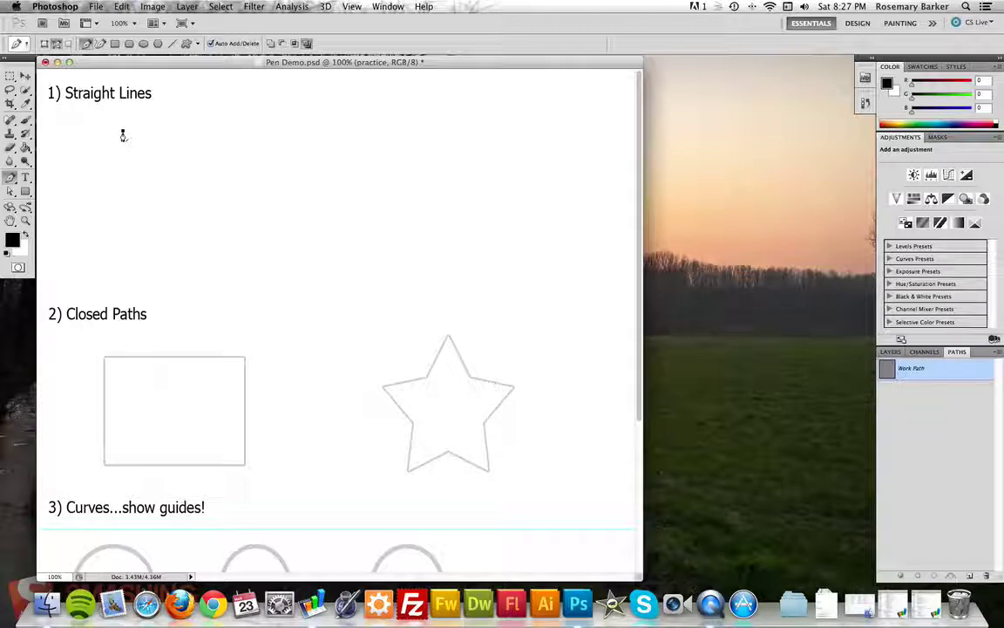
left_click(204, 133)
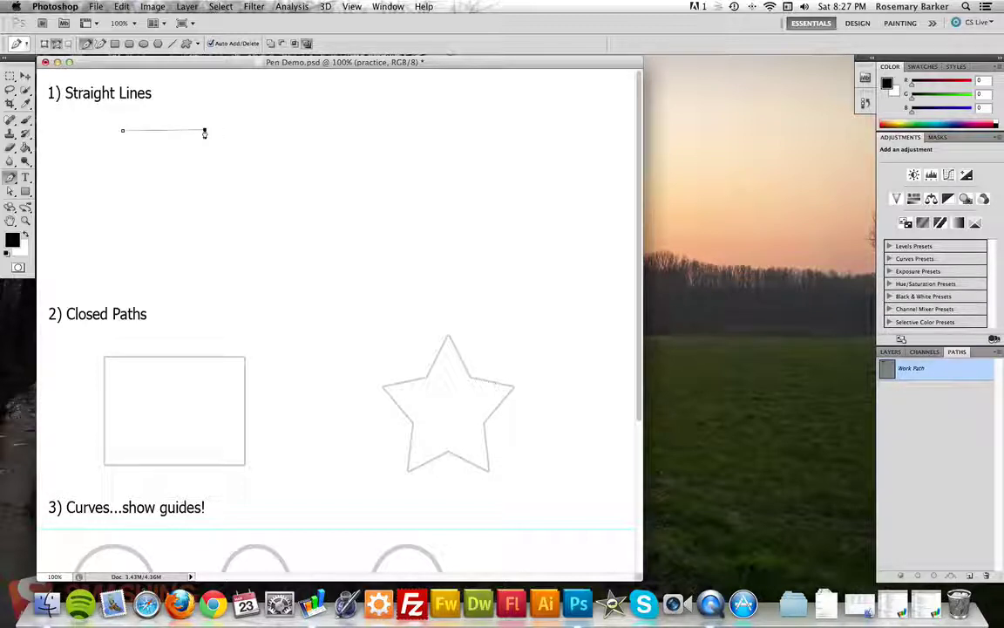
left_click(207, 195)
left_click(284, 193)
left_click(316, 139)
left_click(437, 119)
left_click(526, 199)
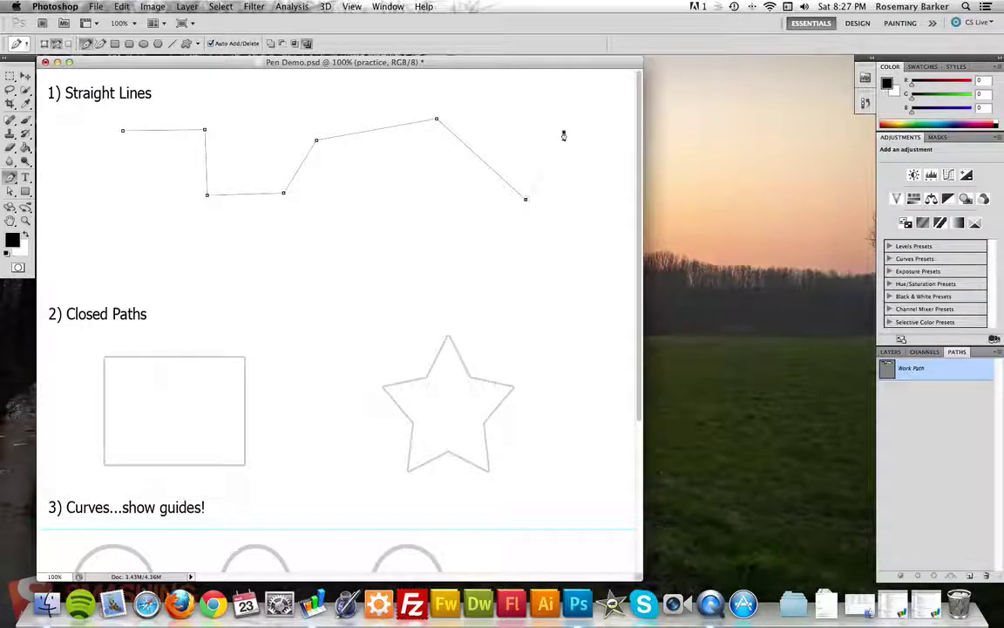
left_click(564, 135)
key("super+alt+z")
key("super+alt+z")
key("super+alt+z")
key("super+alt+z")
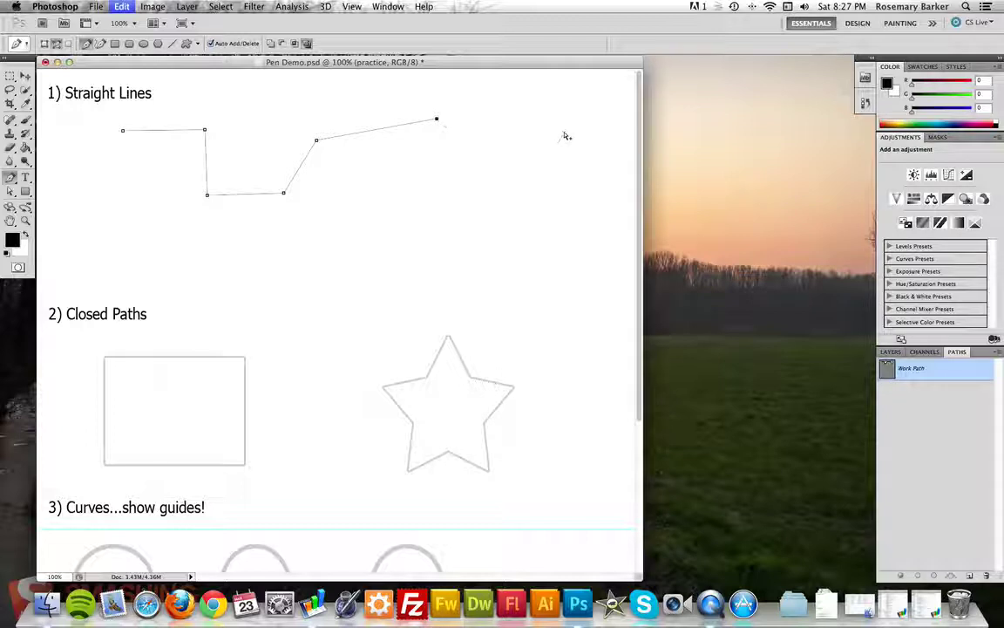
key("super+alt+z")
key("super+alt+z")
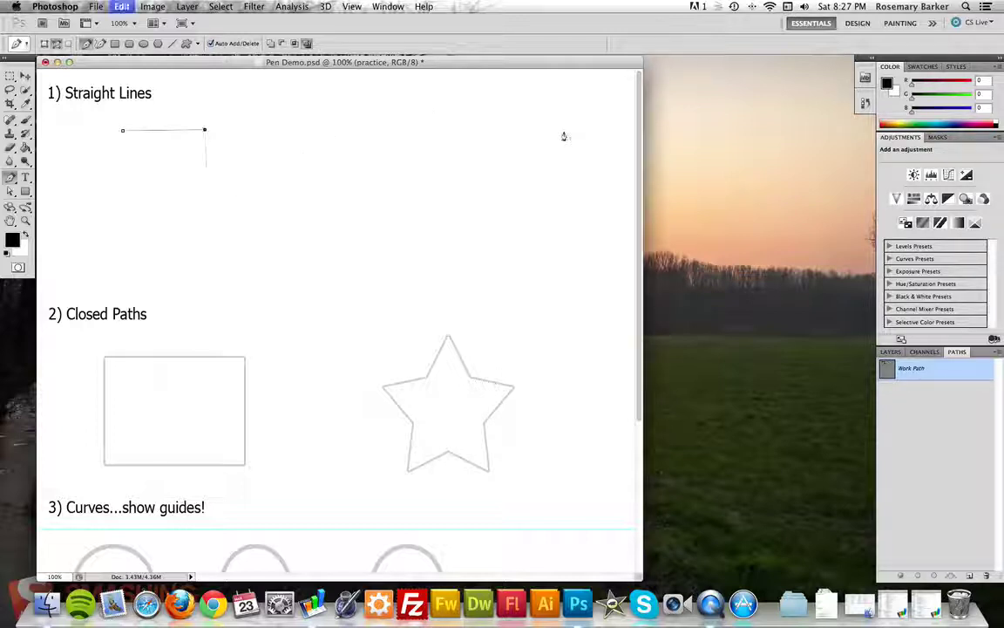
Draw another zigzag, undo it back to the first anchor, and add a second anchor.
left_click(283, 159)
left_click(350, 130)
left_click(394, 150)
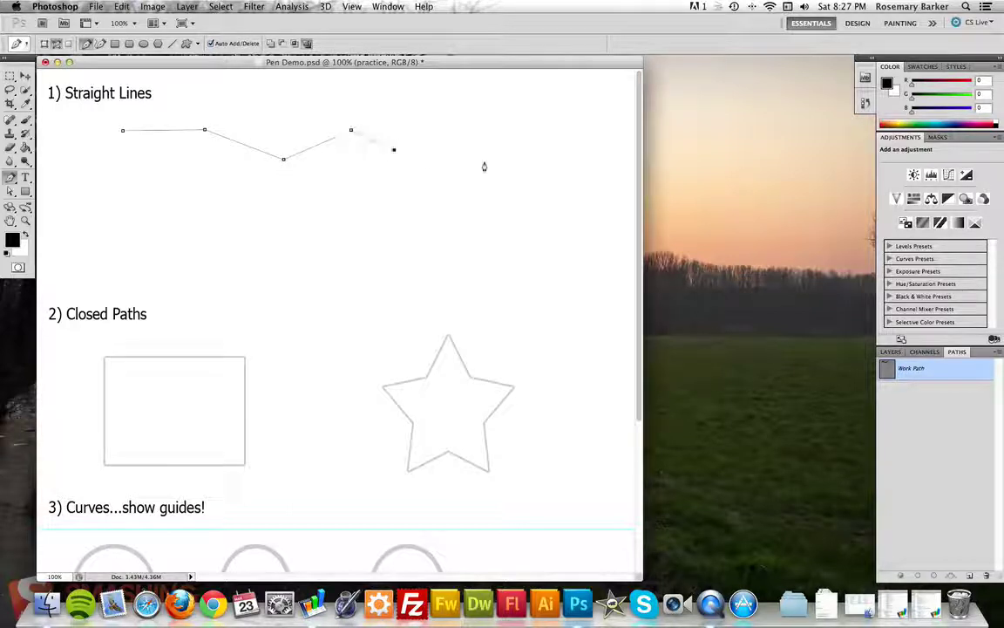
left_click(484, 160)
left_click(488, 115)
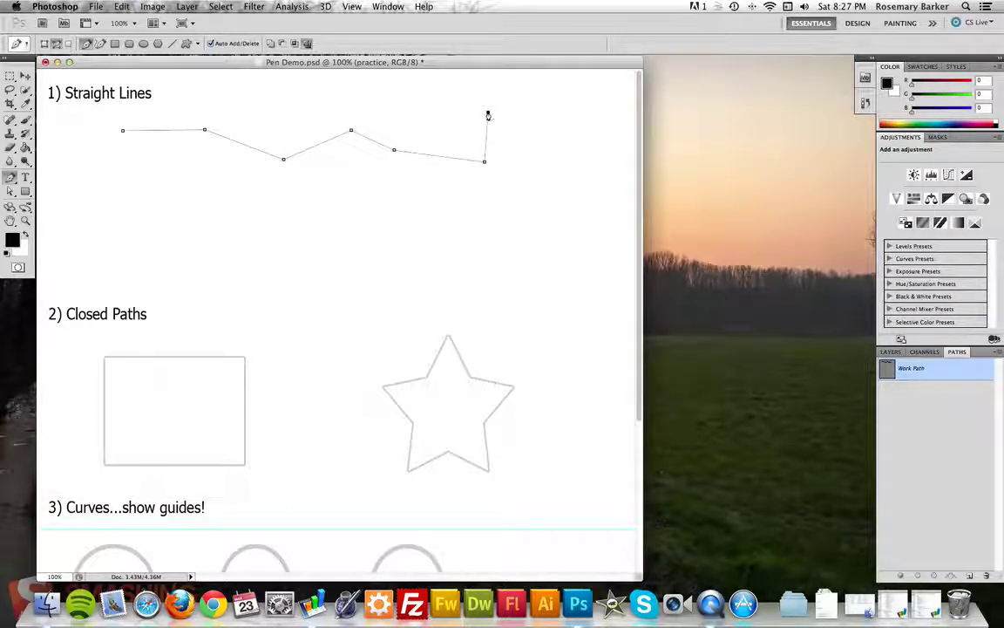
key("super+alt+z")
key("super+alt+z")
key("super+alt+z")
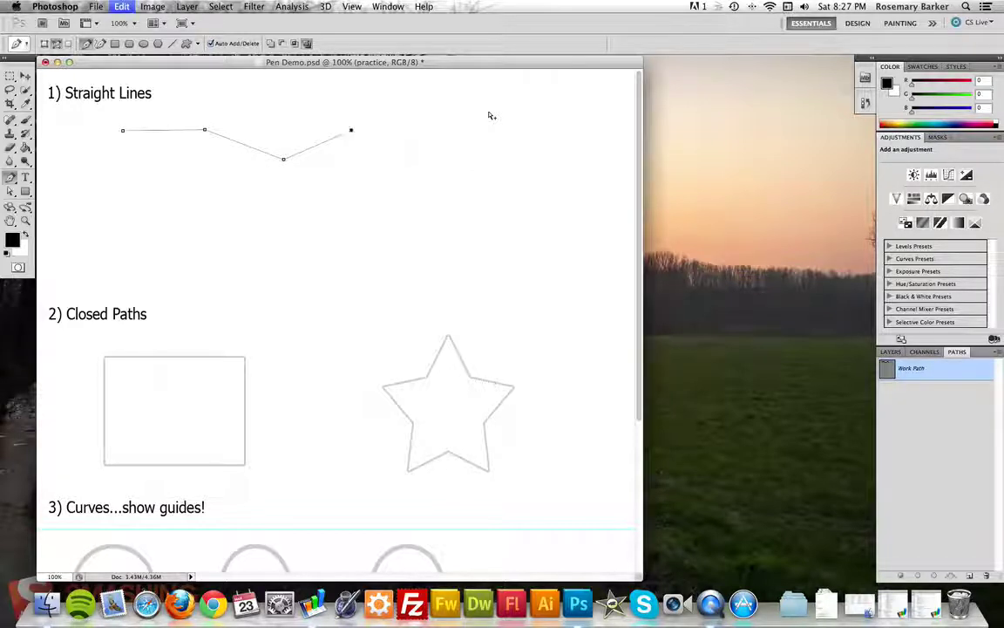
key("super+alt+z")
key("super+alt+z")
key("super+alt+z")
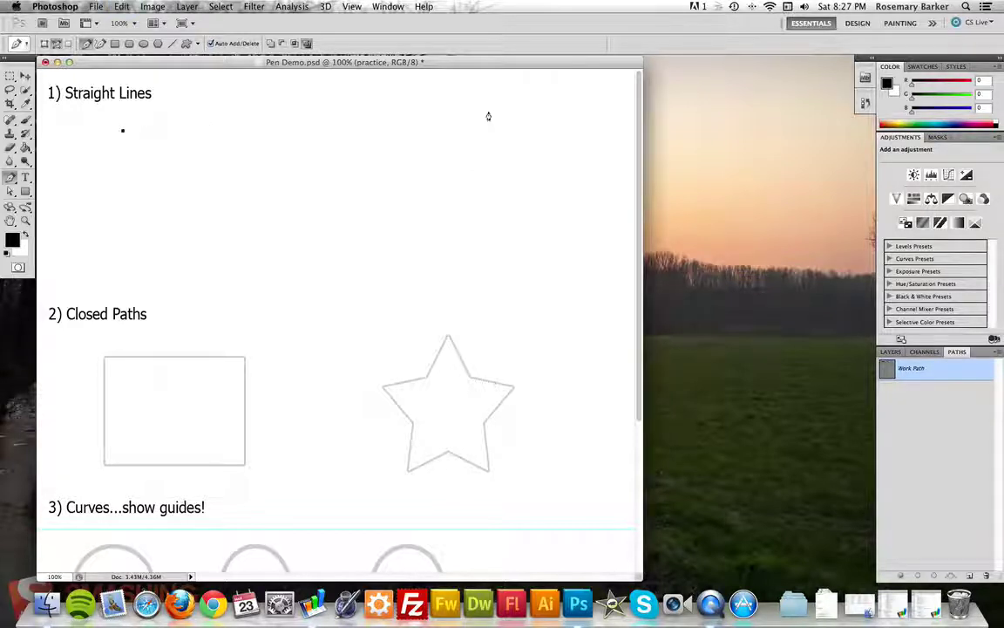
left_click(196, 146)
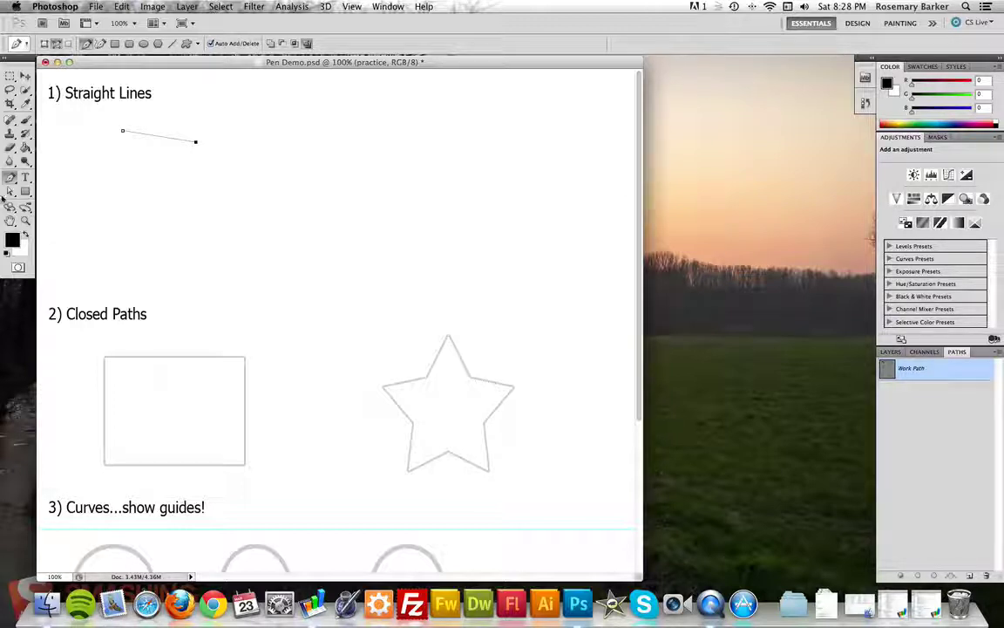
End the current path and draw a three-anchor peak path.
left_click(270, 146, "super")
left_click(240, 150)
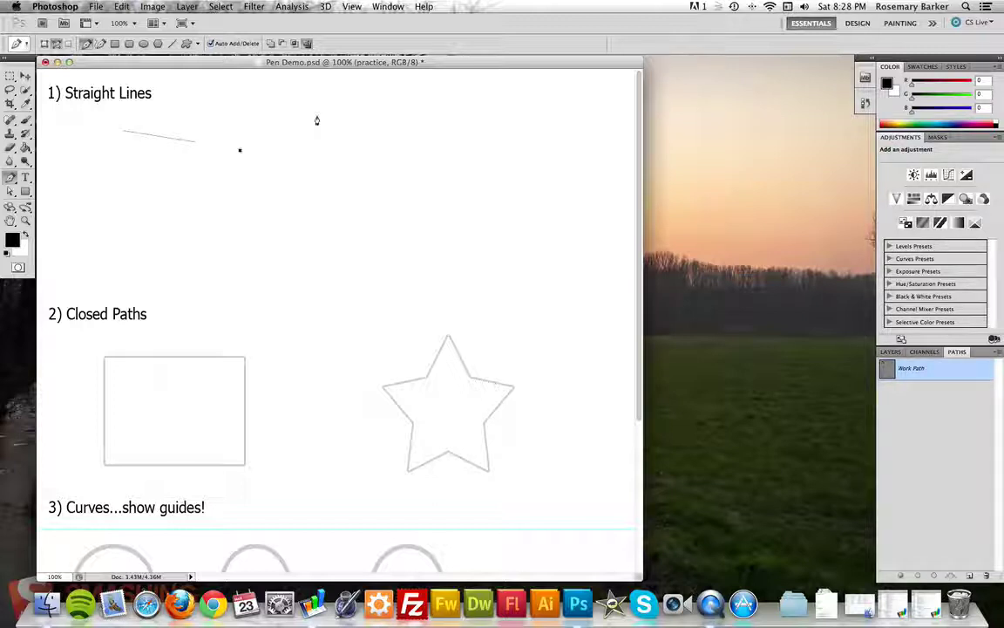
left_click(317, 123)
left_click(410, 160)
left_click(452, 135, "super")
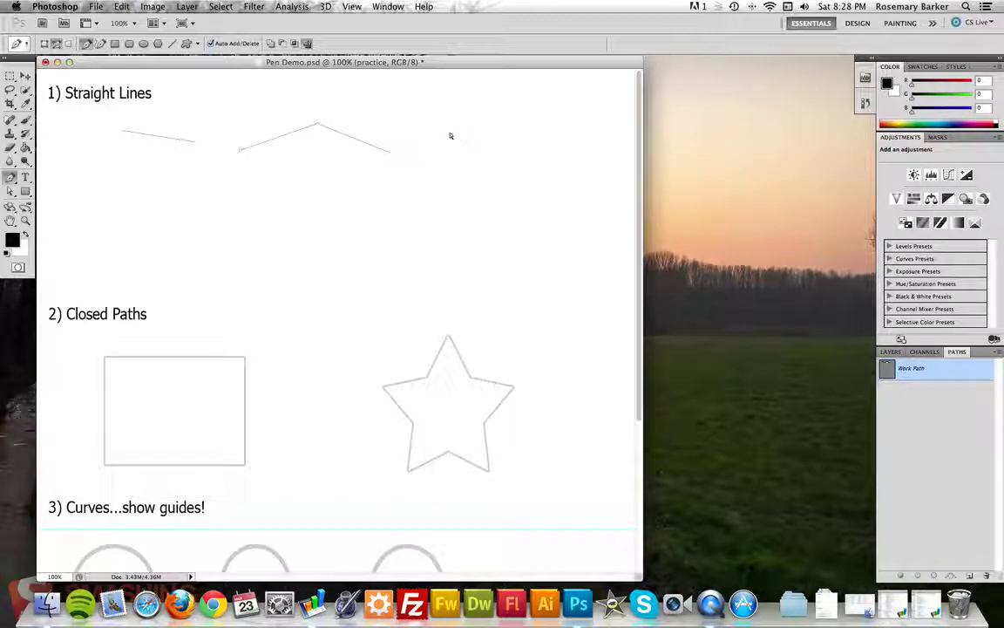
Draw two more separate open three-anchor paths, the last one a rightward zigzag.
left_click(303, 189)
left_click(227, 201)
left_click(146, 195)
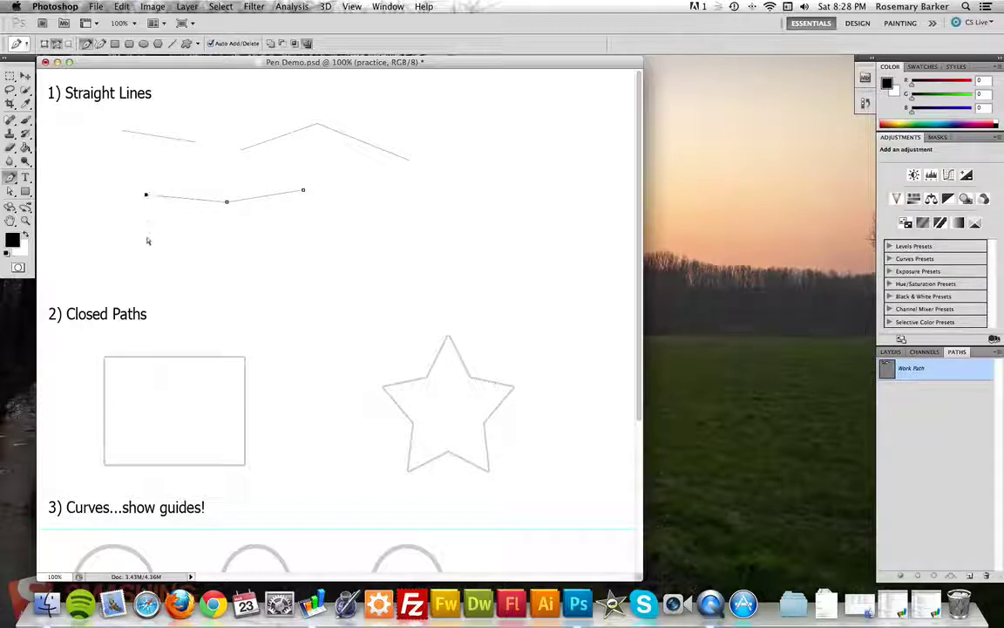
left_click(152, 230, "super")
left_click(324, 233)
left_click(409, 189)
left_click(506, 193)
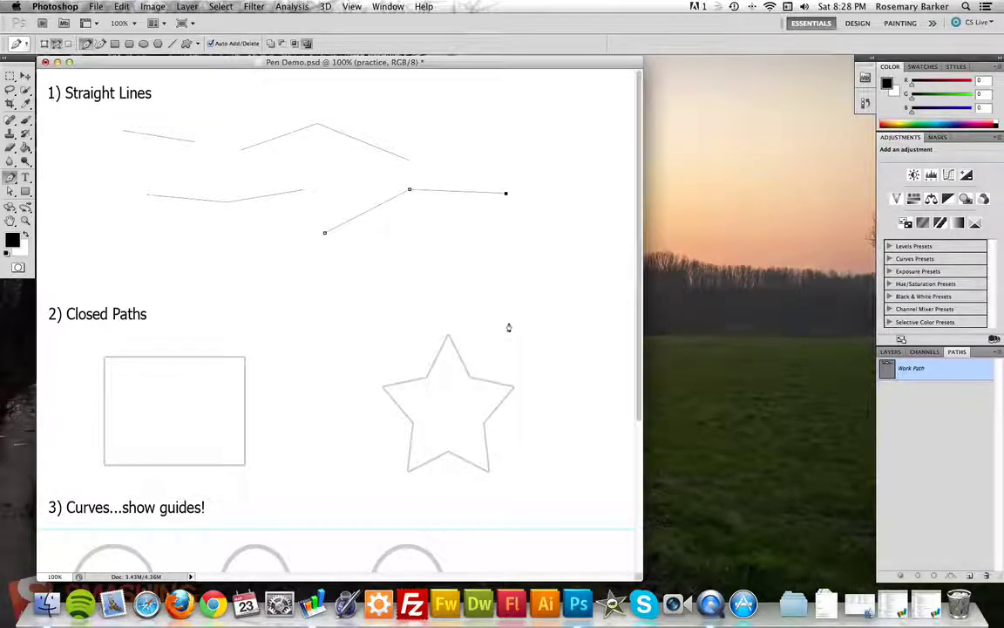
left_click(463, 238, "super")
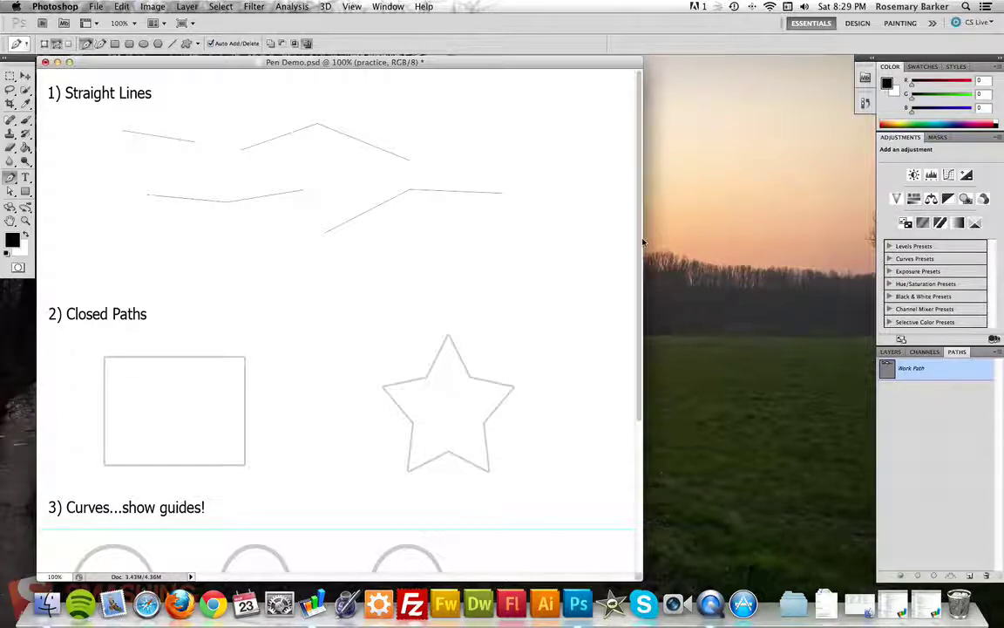
Trace the Closed Paths rectangle's four corners, close the path, then undo it.
left_click_drag(641, 240, 628, 369)
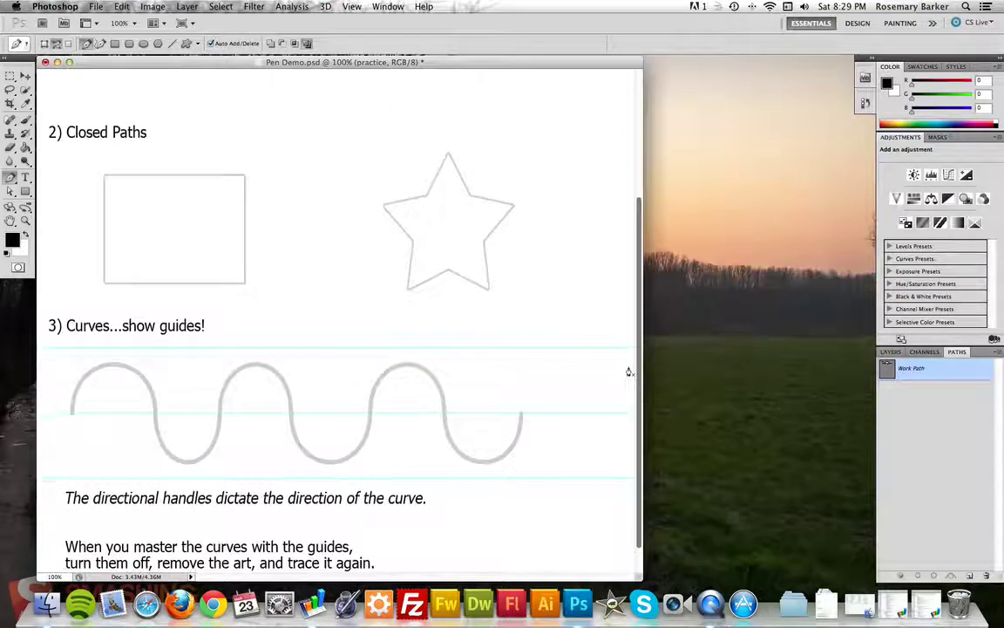
left_click(105, 176)
left_click(243, 177)
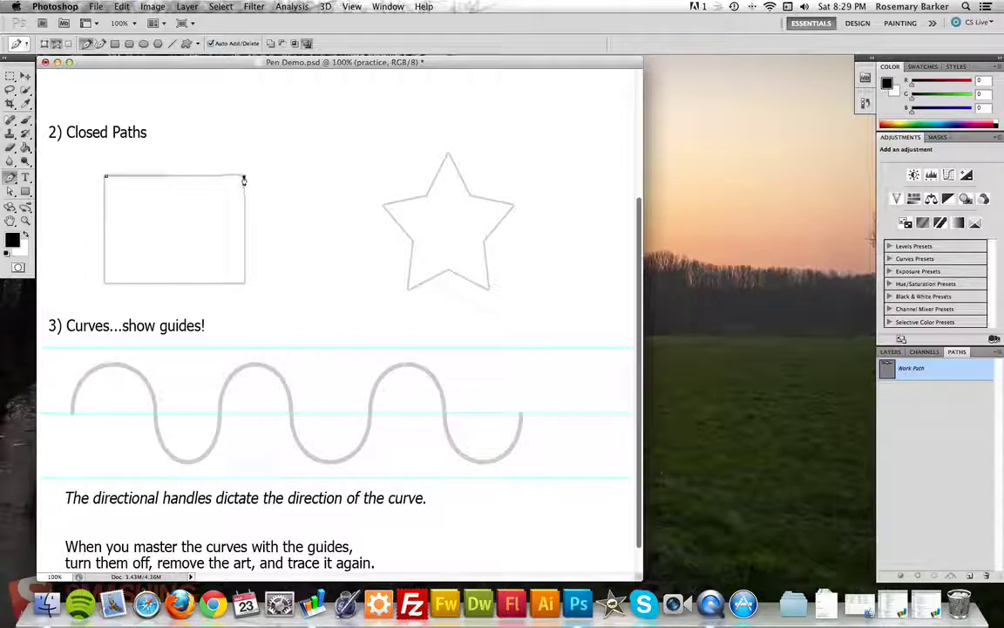
left_click(244, 281)
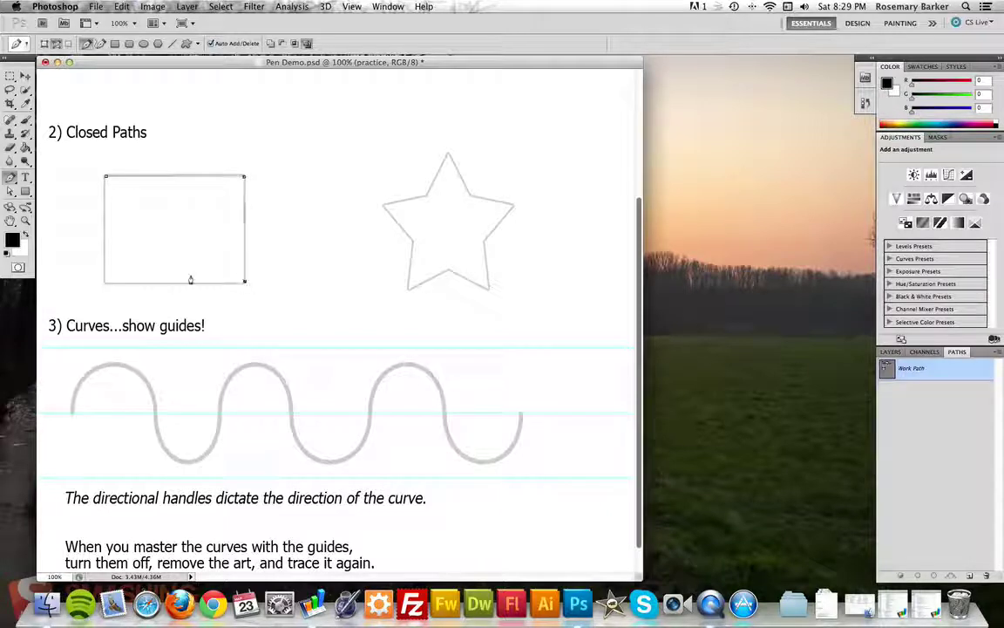
left_click(105, 280)
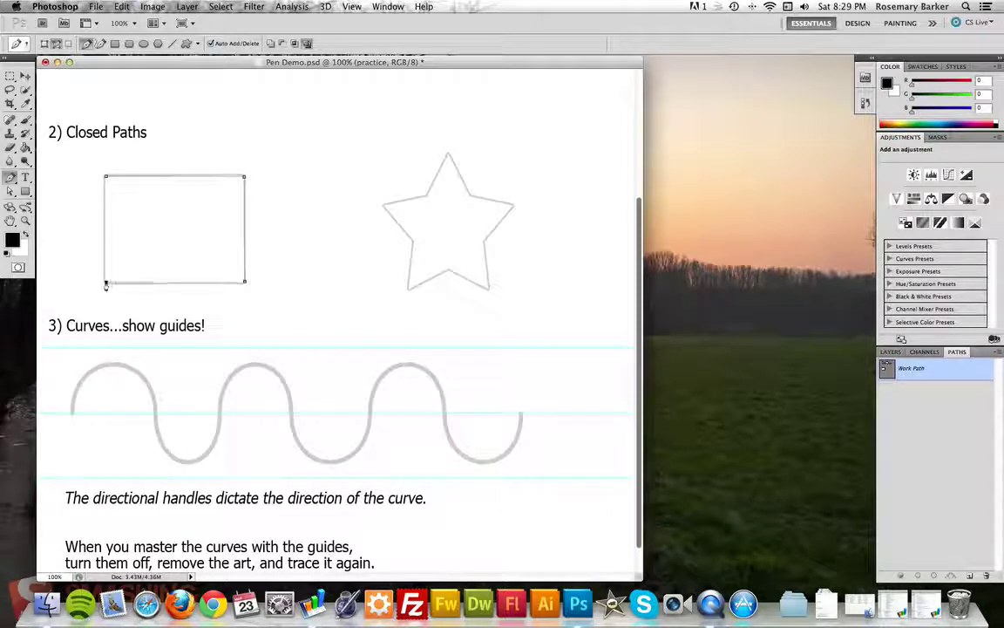
left_click(105, 179)
key("alt+super+z")
key("alt+super+z")
key("alt+super+z")
key("alt+super+z")
key("alt+super+z")
key("alt+super+z")
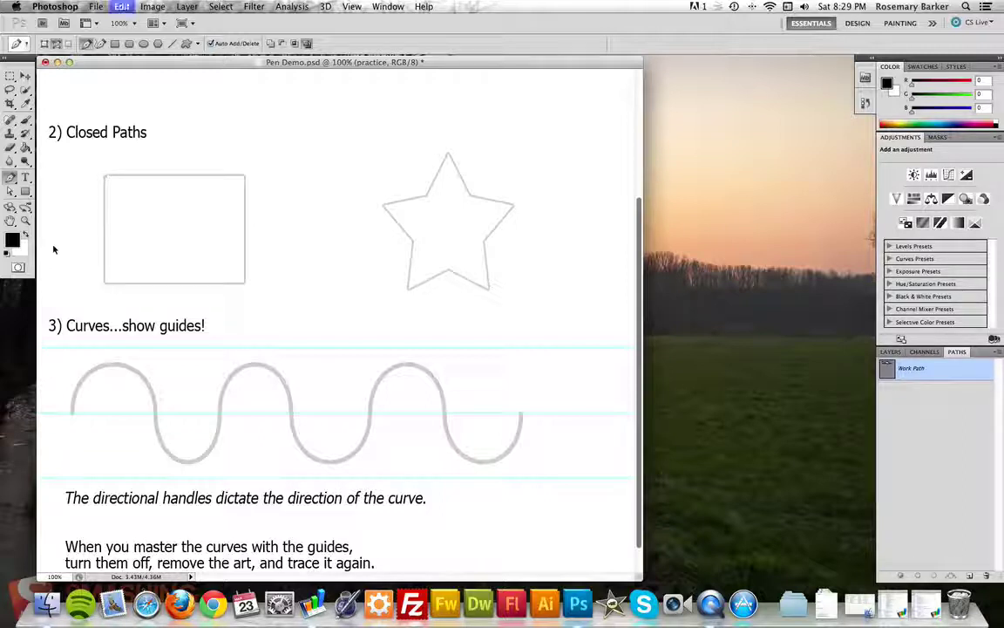
Undo the stray segment, restart at the rectangle's top-left corner, and undo an accidental curved anchor.
left_click(104, 177)
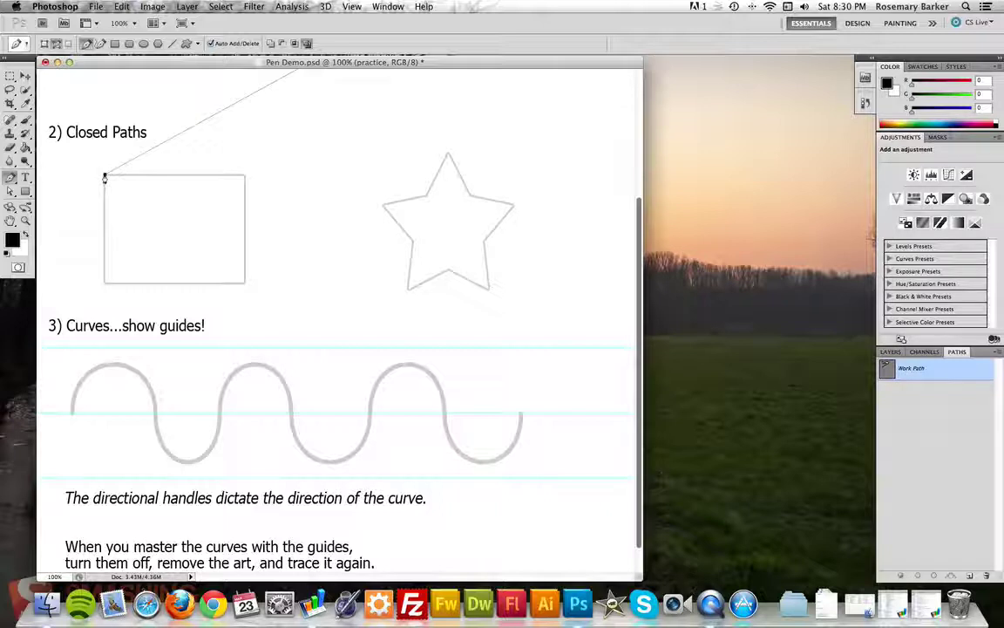
key("super+z")
left_click(105, 175)
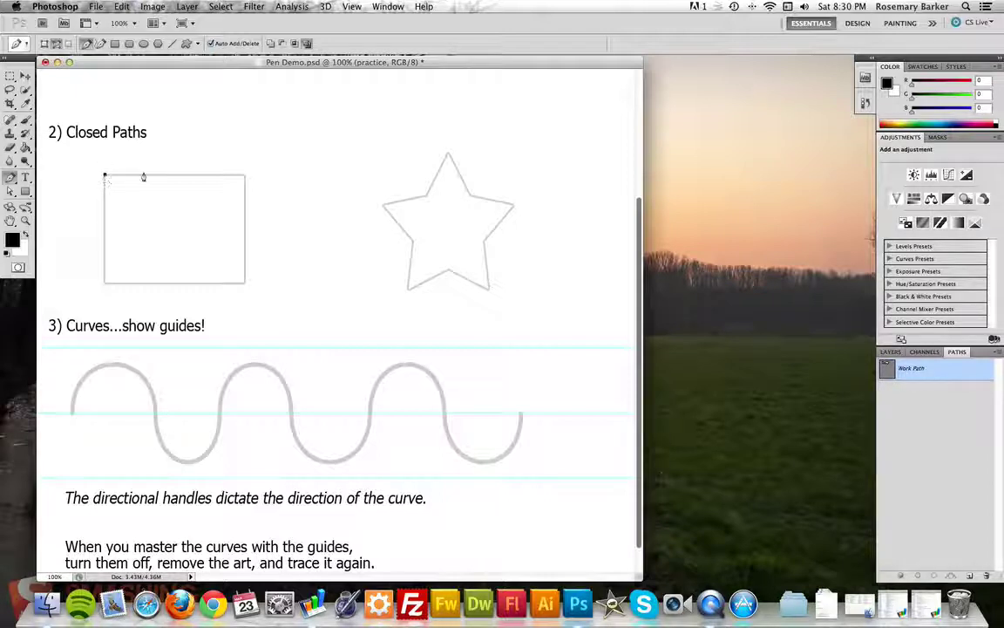
left_click(245, 175)
left_click(164, 254)
left_click_drag(156, 258, 260, 266)
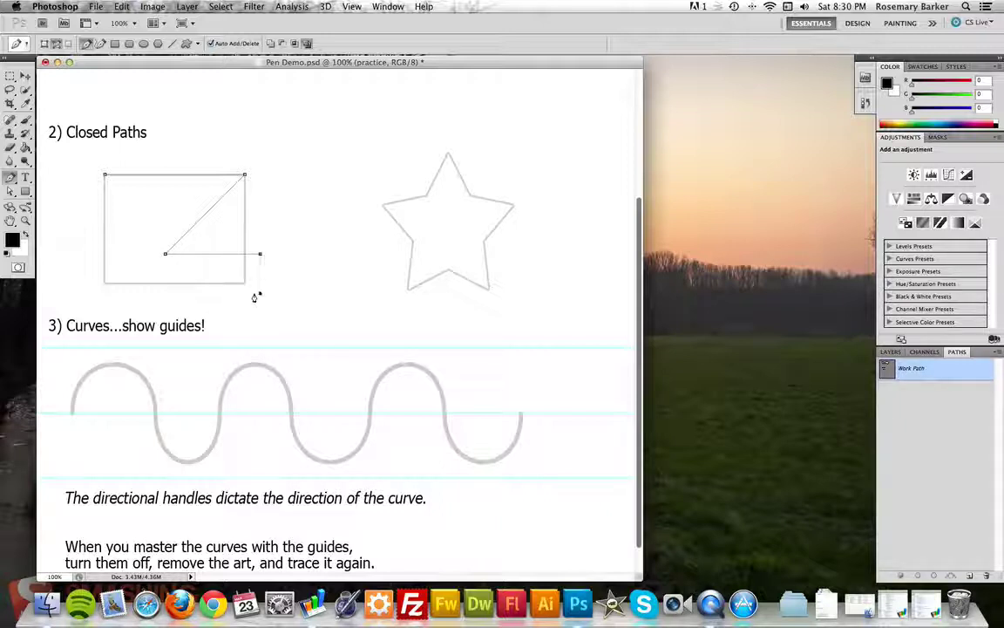
left_click(260, 295)
key("super+alt+z")
key("super+alt+z")
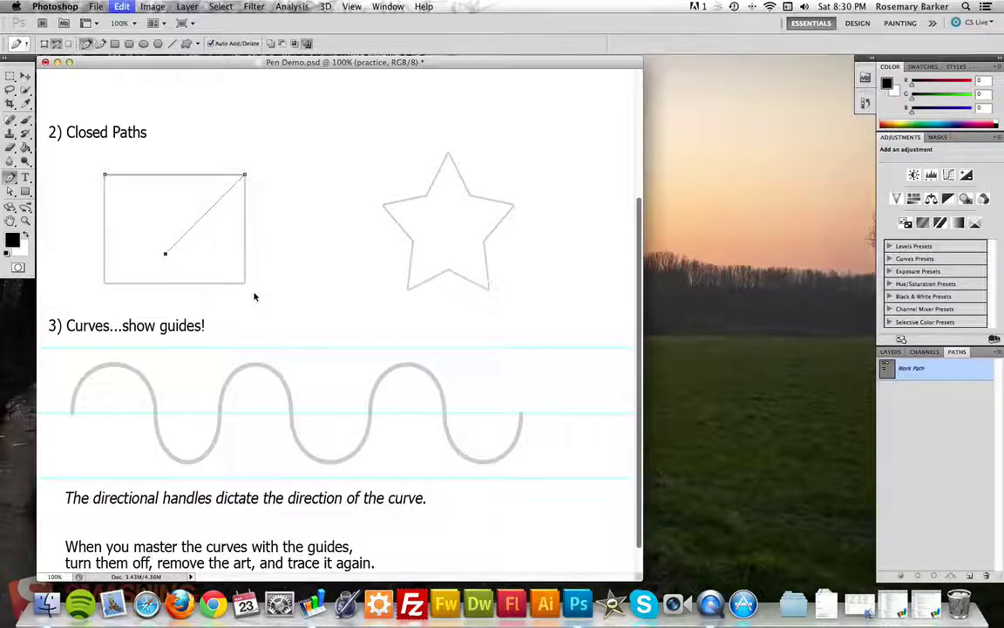
key("super+alt+z")
key("super+alt+z")
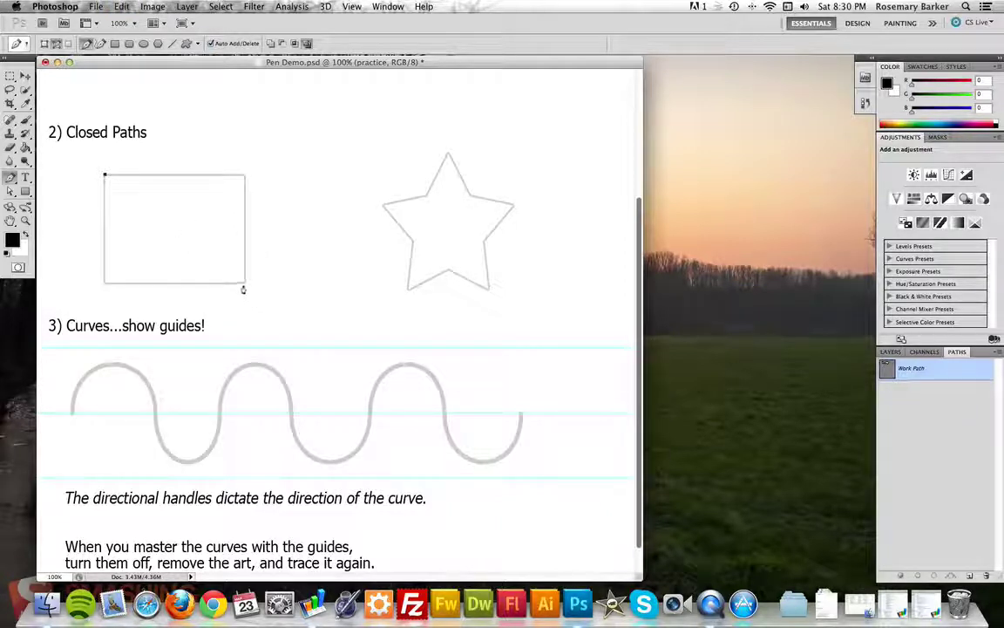
Trace the rectangle's remaining three corners and close the path at the starting anchor.
left_click(244, 174)
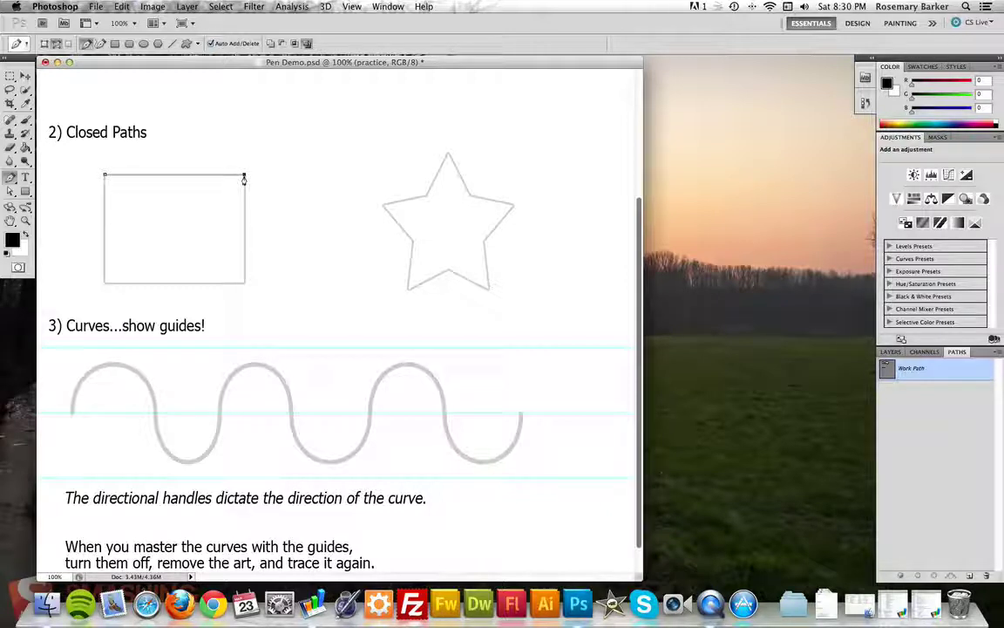
left_click(244, 284)
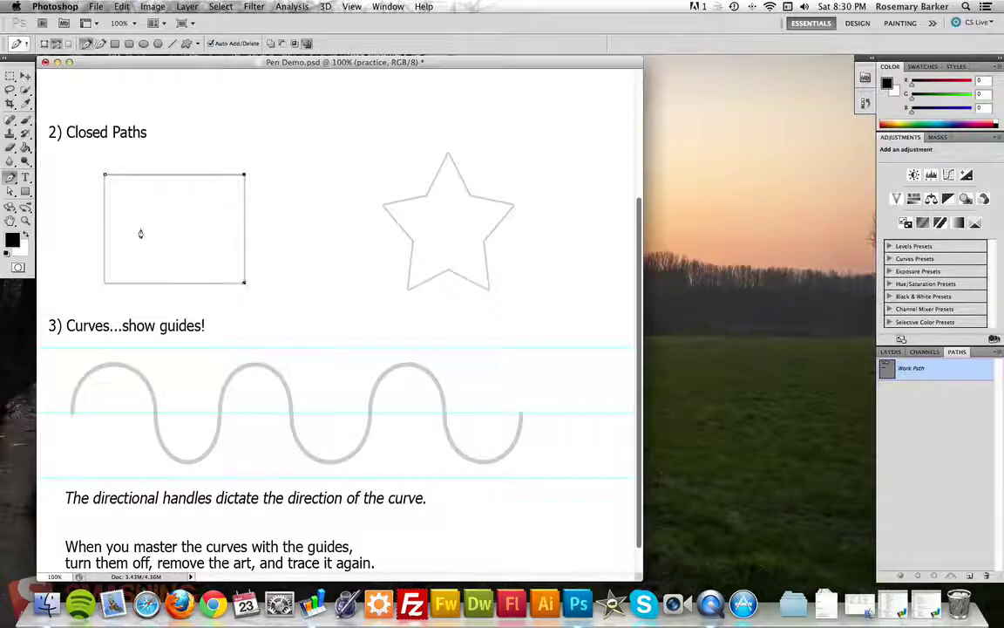
left_click(104, 282)
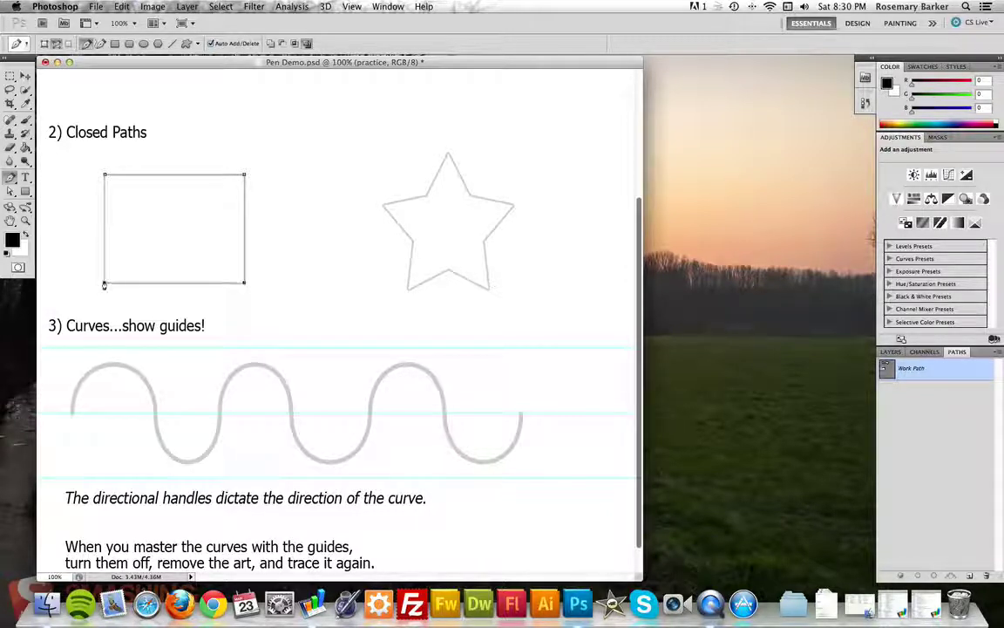
left_click(103, 175)
left_click(105, 176)
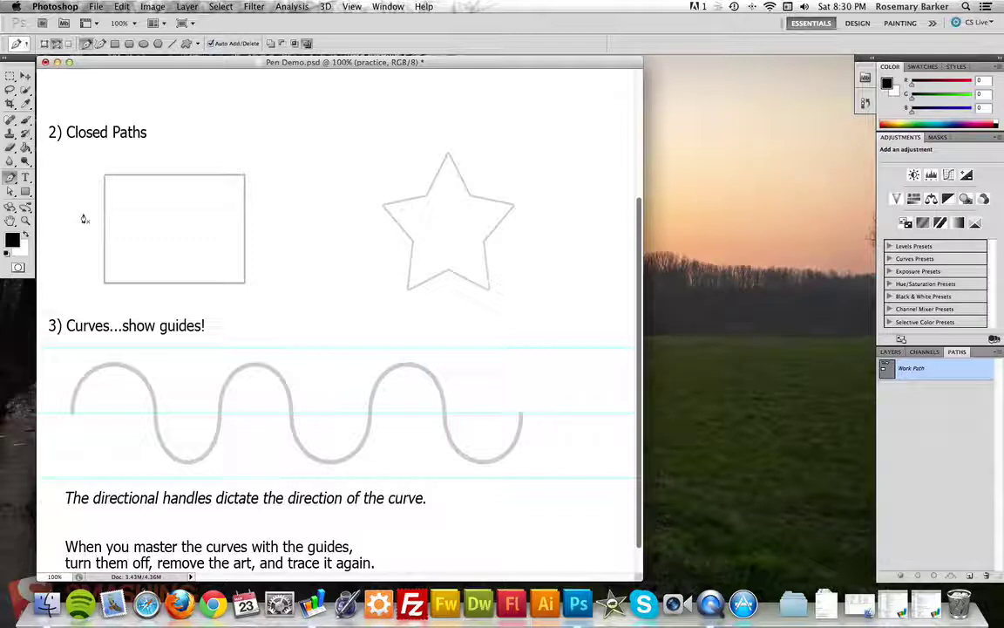
Trace the star's ten points with the Pen tool and close the path.
left_click(384, 205)
left_click(426, 195)
left_click(448, 155)
left_click(469, 194)
left_click(513, 206)
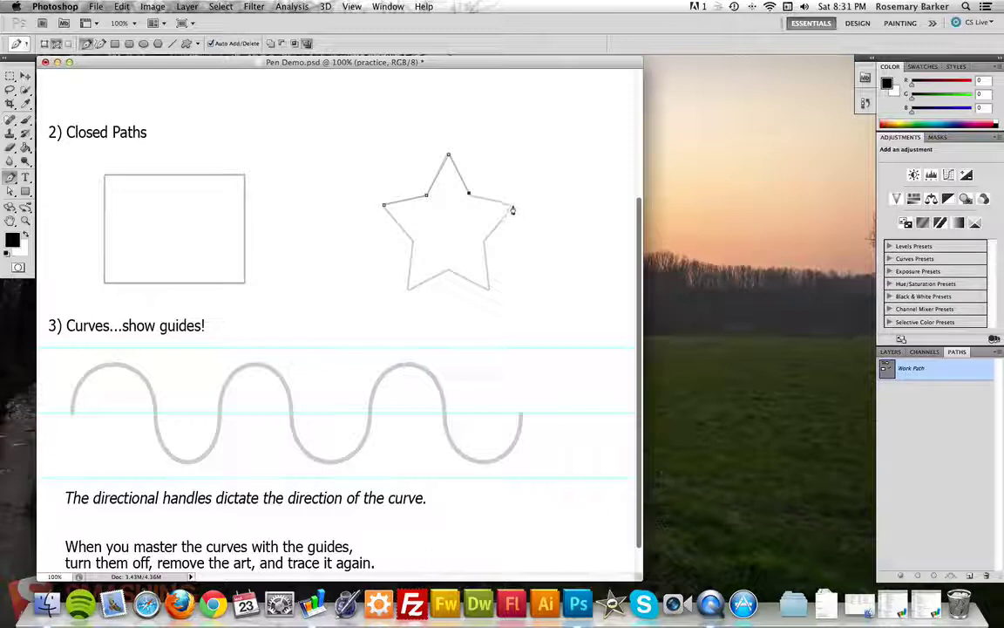
left_click(485, 243)
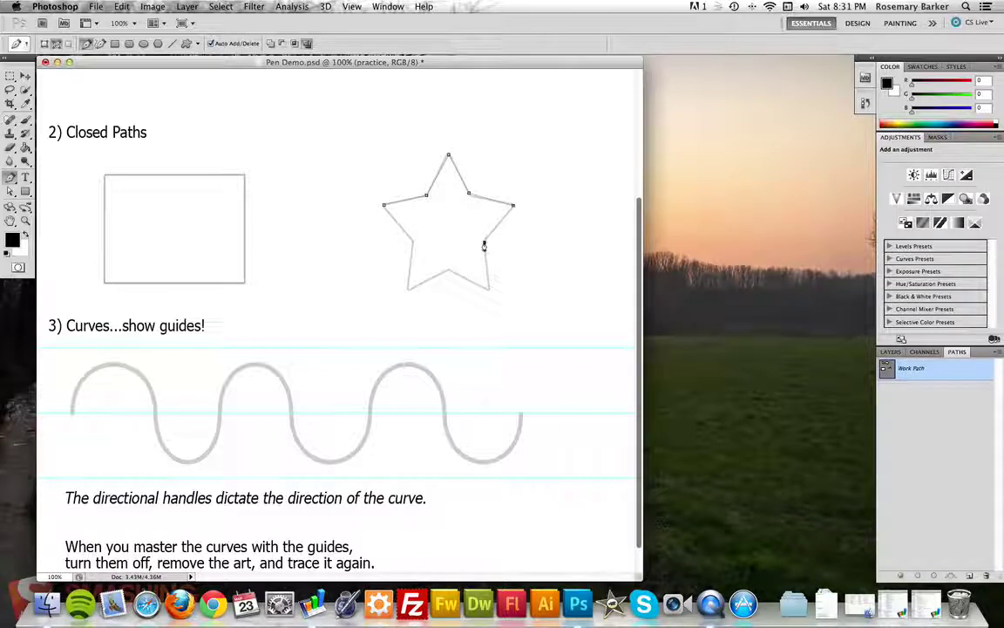
left_click(487, 289)
left_click(450, 274)
left_click(407, 289)
left_click(413, 241)
left_click(384, 209)
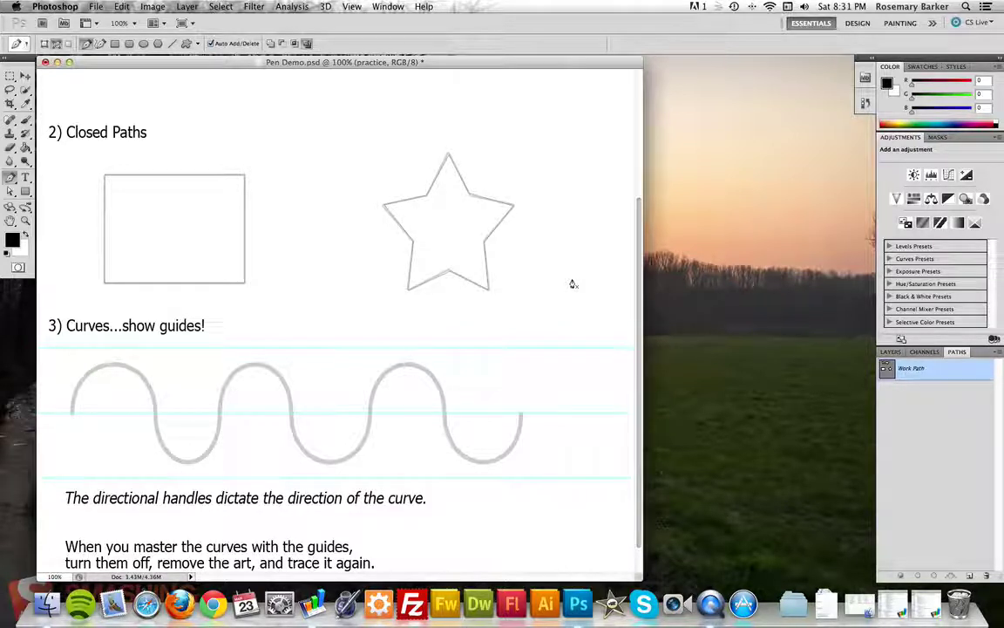
Step backward through the star and rectangle anchors and delete the emptied Work Path.
key("super+z")
key("super+alt+z")
key("super+alt+z")
key("super+alt+z")
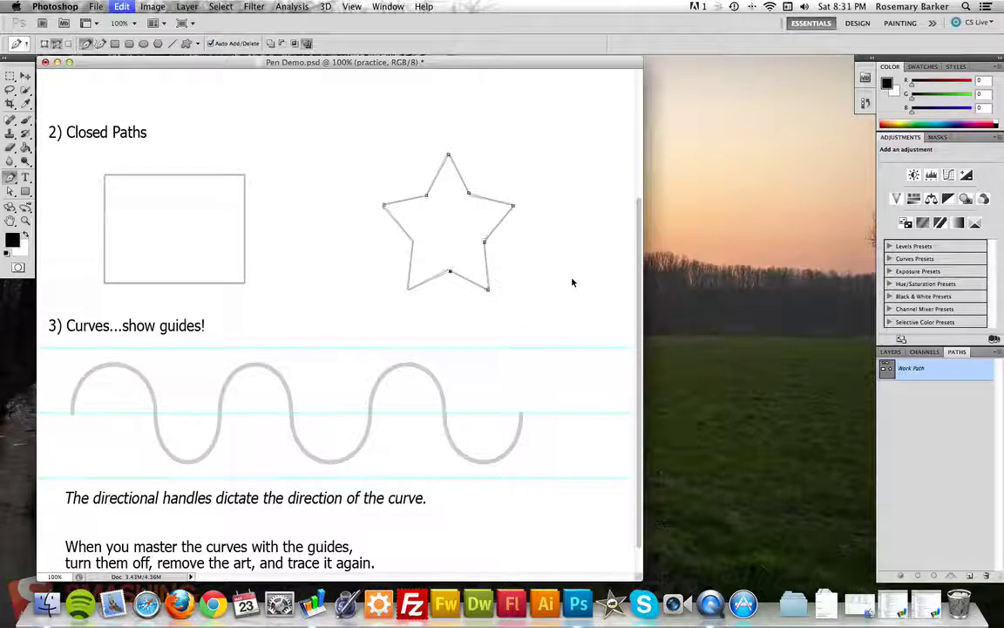
key("super+alt+z")
key("super+alt+z")
key("super+alt+z")
key("super+alt+z")
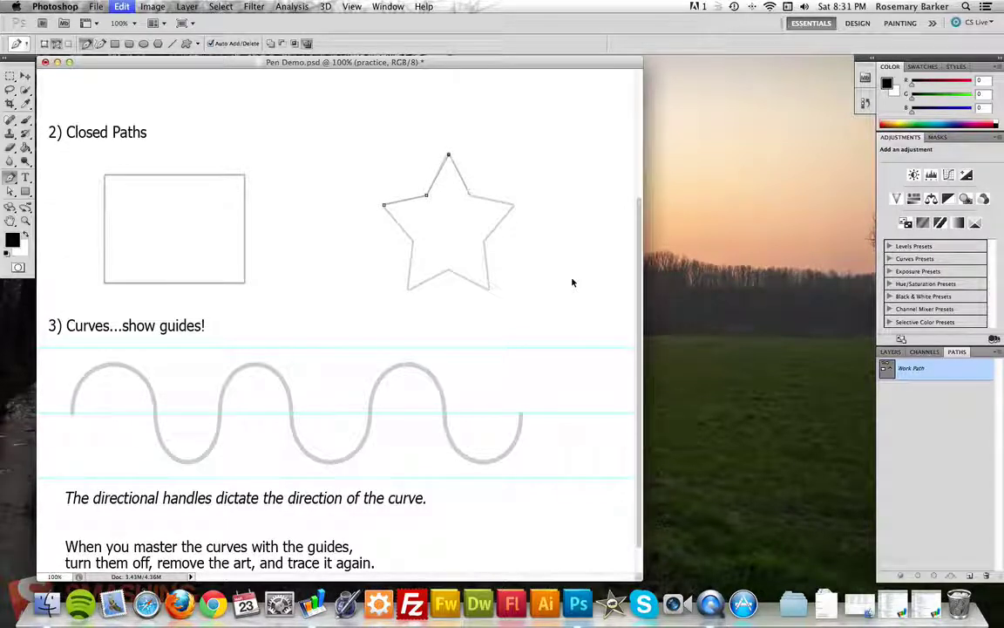
key("super+alt+z")
key("super+alt+z")
key("super+alt+z")
key("super+alt+z")
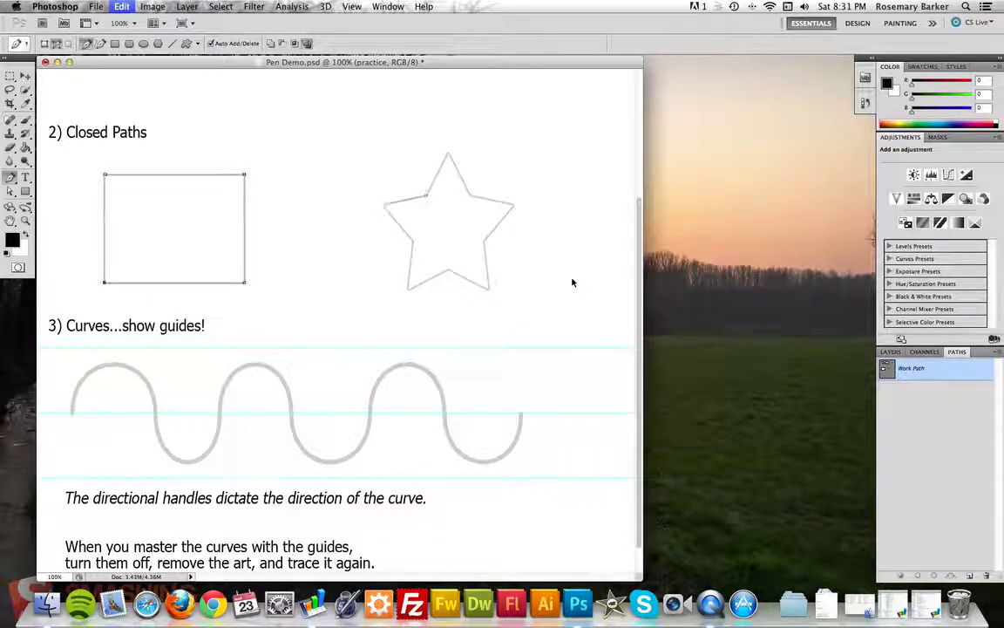
key("super+alt+z")
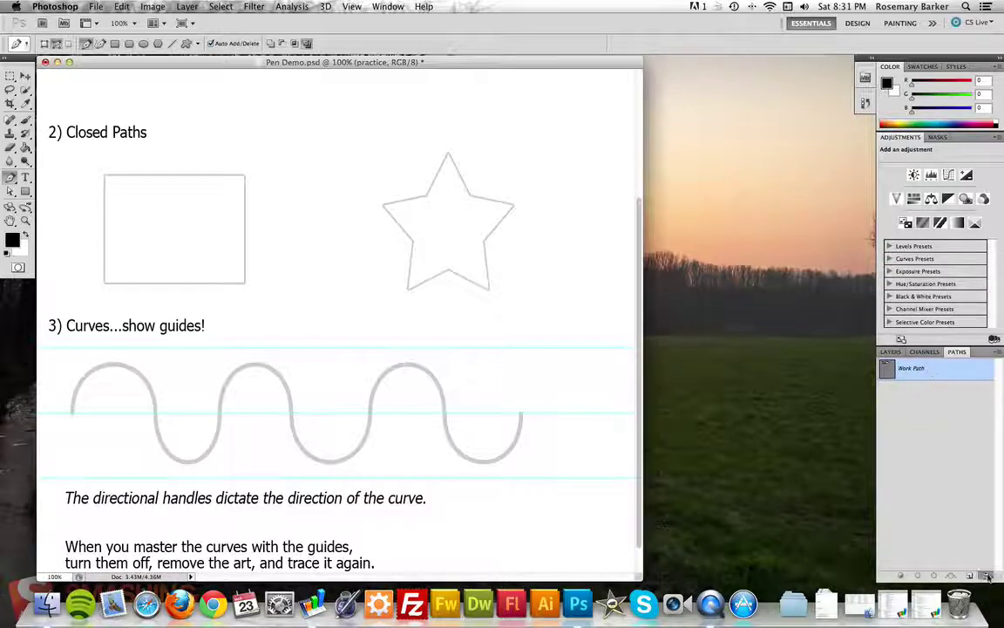
key("Delete")
Confirm deleting Work Path, then trace the star's ten points into a new closed path.
left_click(590, 206)
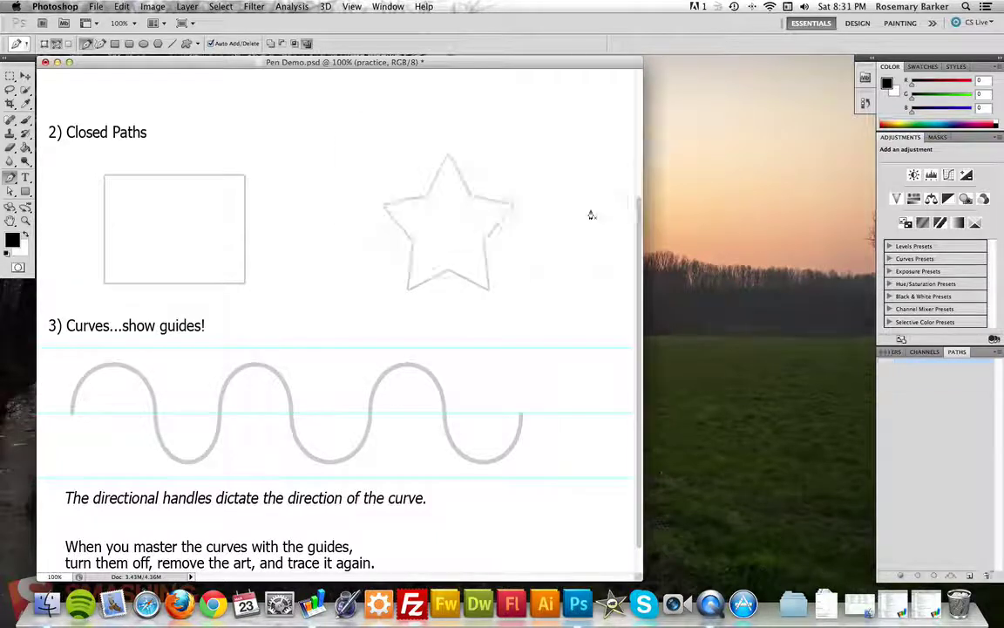
left_click(383, 207)
left_click(427, 199)
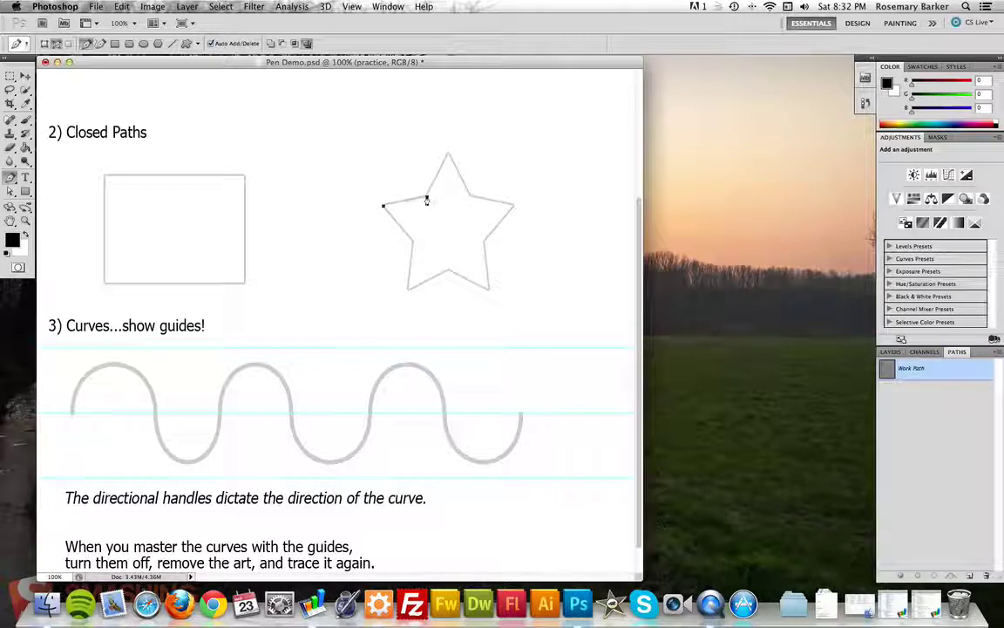
left_click(449, 156)
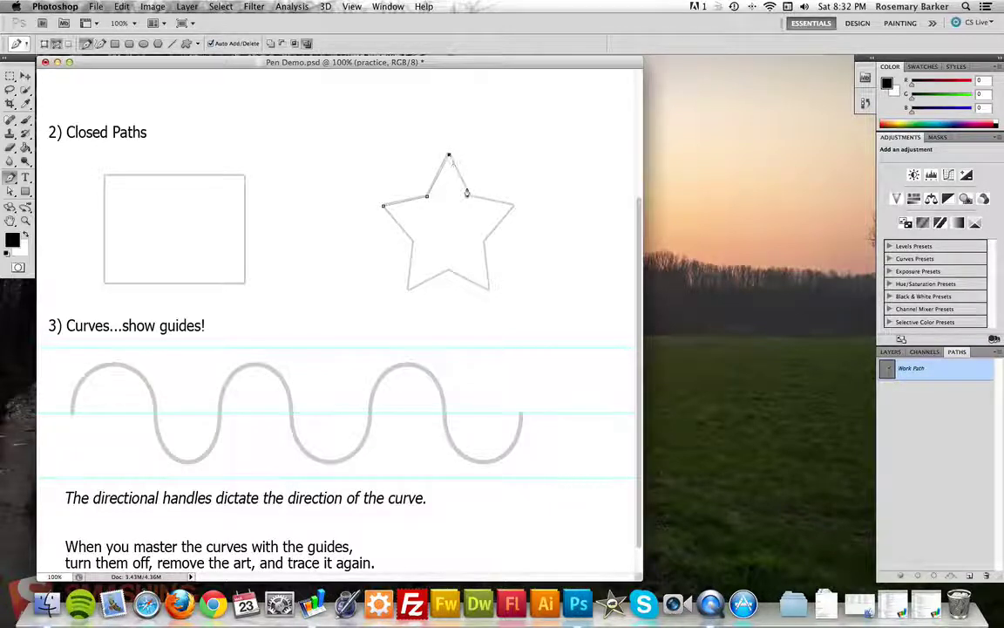
left_click(469, 194)
left_click(513, 207)
left_click(485, 240)
left_click(488, 288)
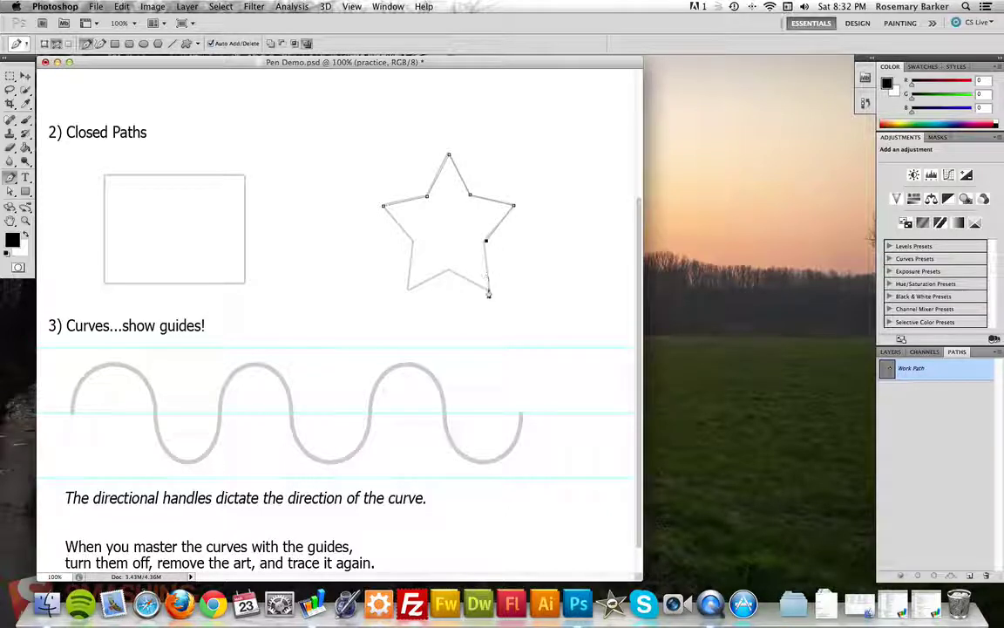
left_click(448, 272)
left_click(406, 289)
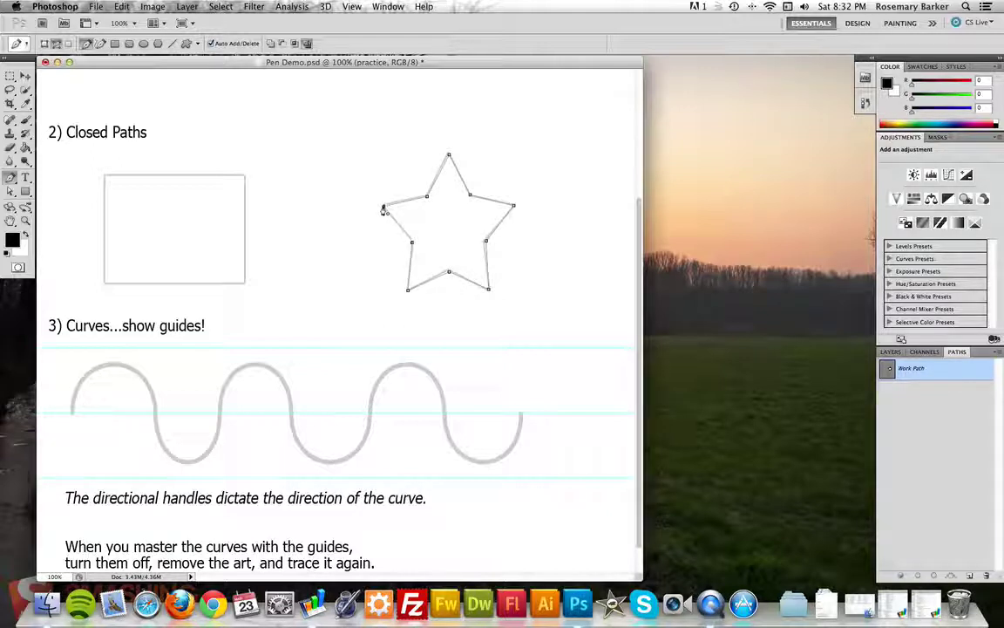
left_click(384, 206)
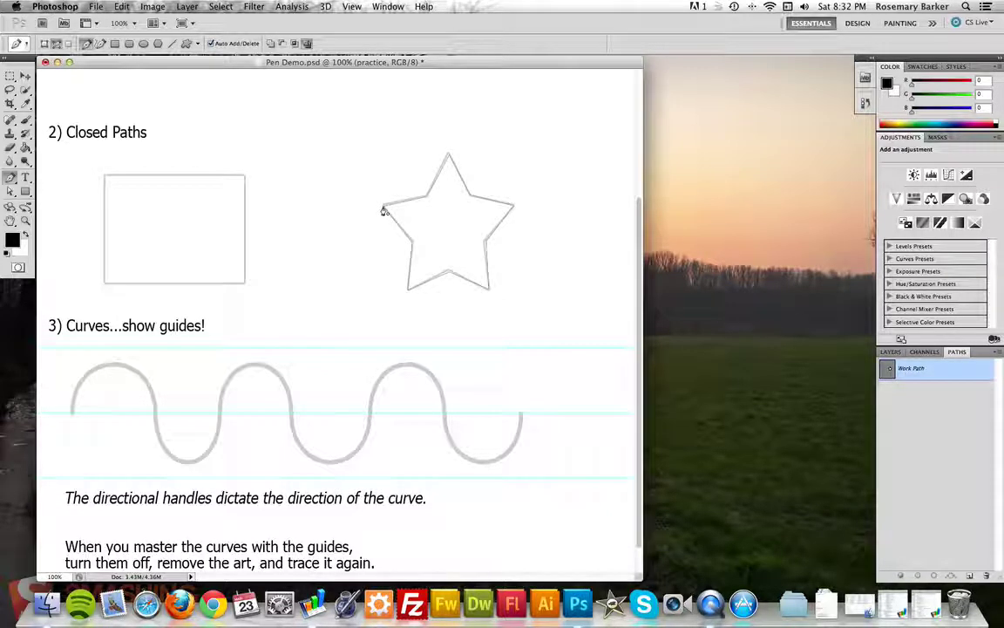
Save the work path under the name Star, then switch to the Layers panel.
double_click(909, 369)
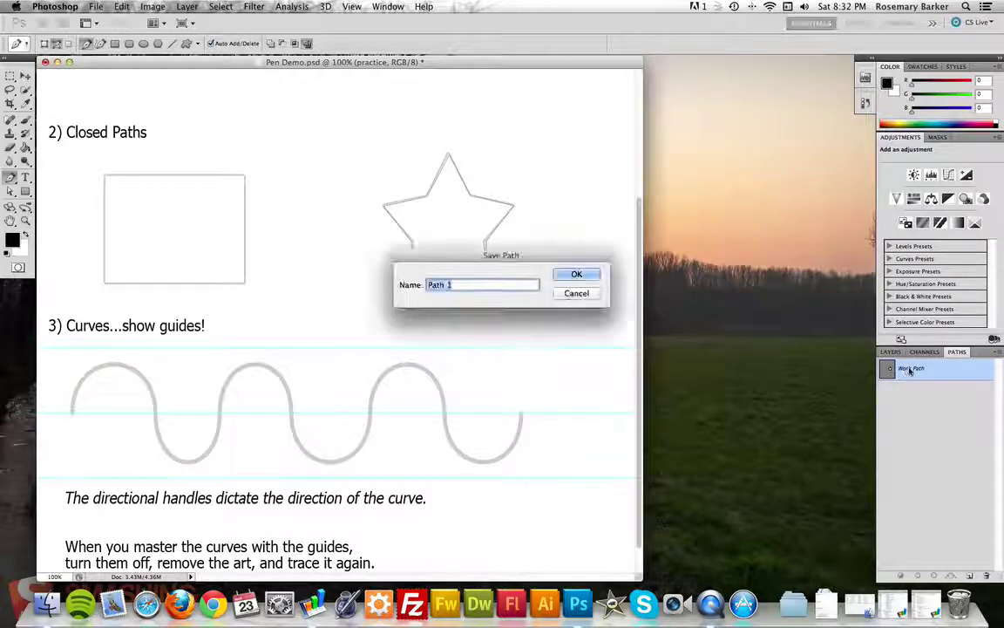
key("BackSpace")
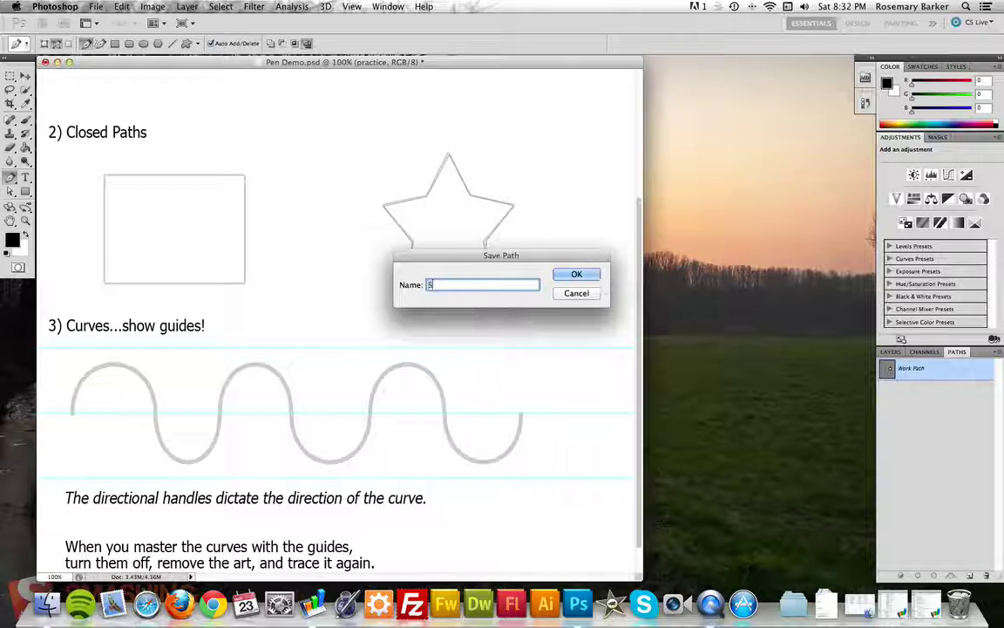
type("Start")
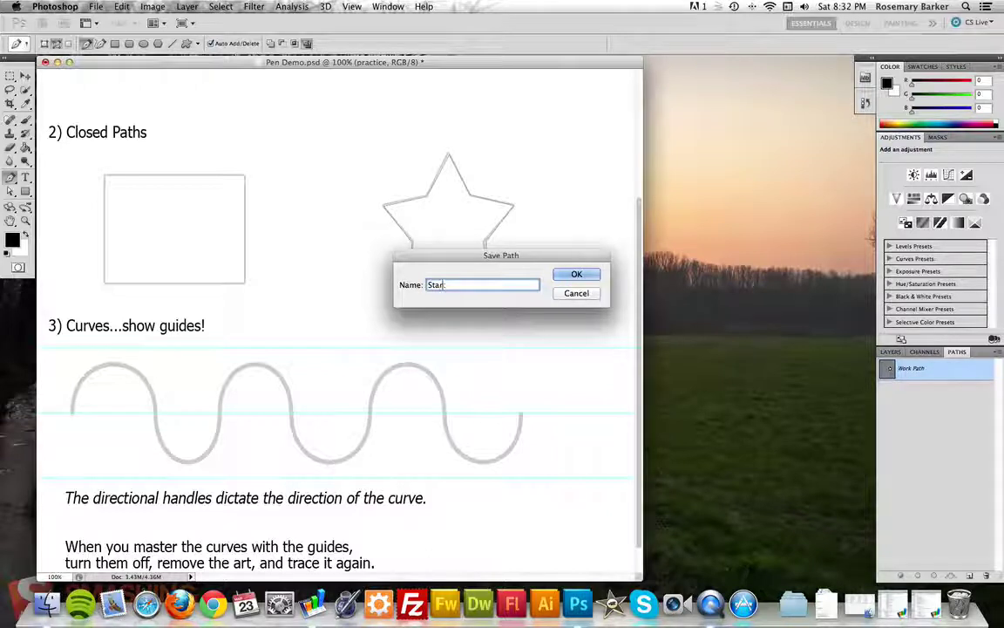
left_click(584, 274)
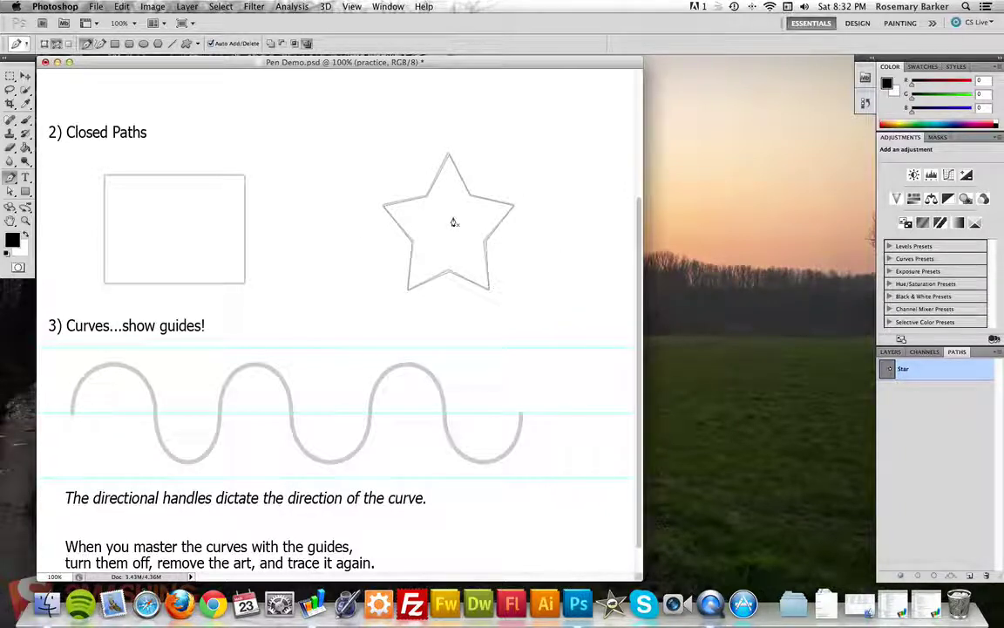
left_click(891, 352)
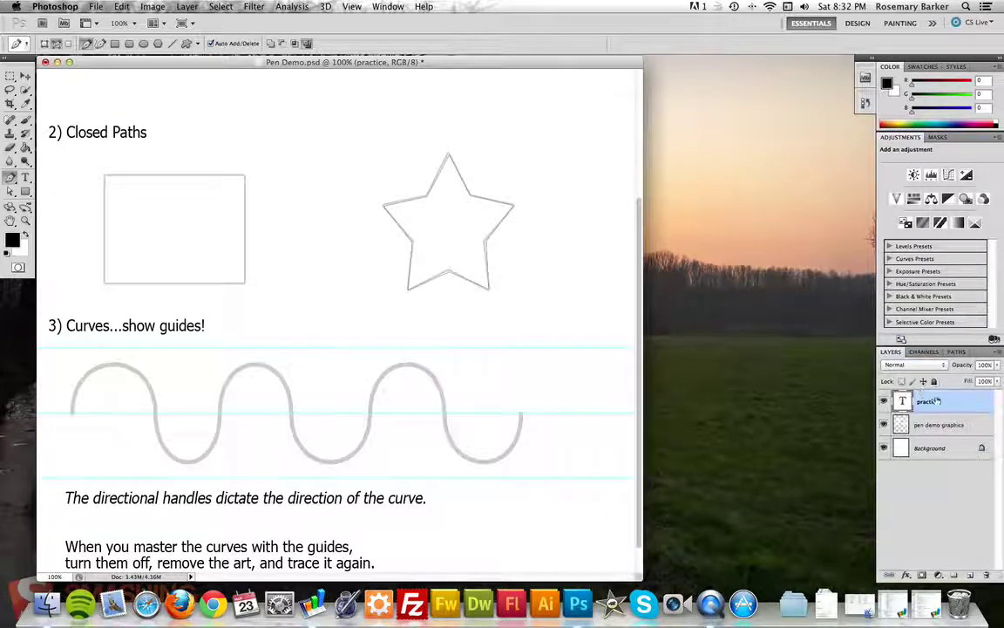
Add a new empty layer and stroke the Star path onto it with the brush.
left_click(971, 576)
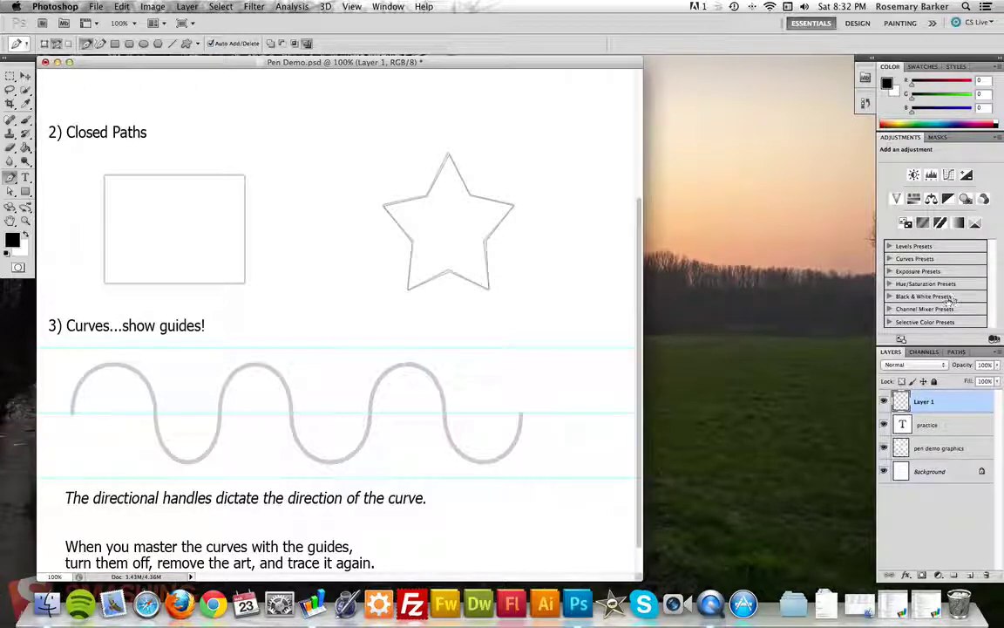
left_click(960, 352)
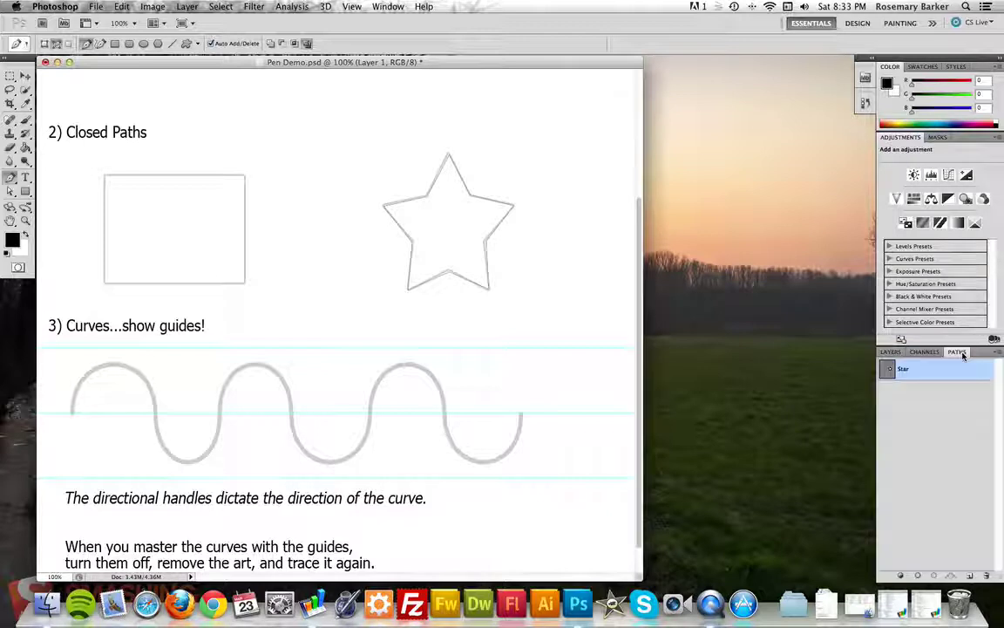
left_click(920, 577)
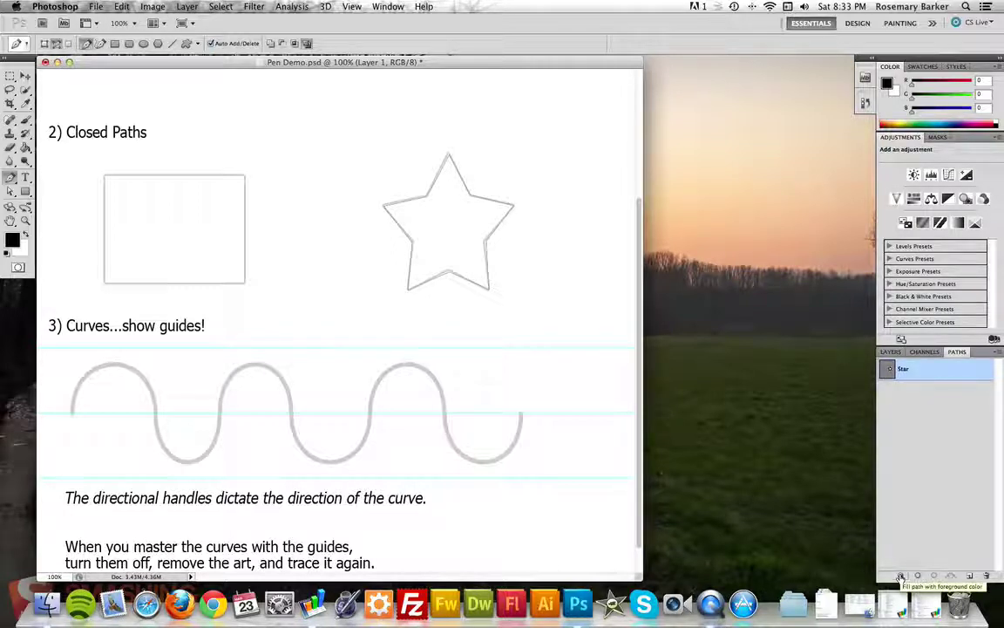
left_click(900, 576)
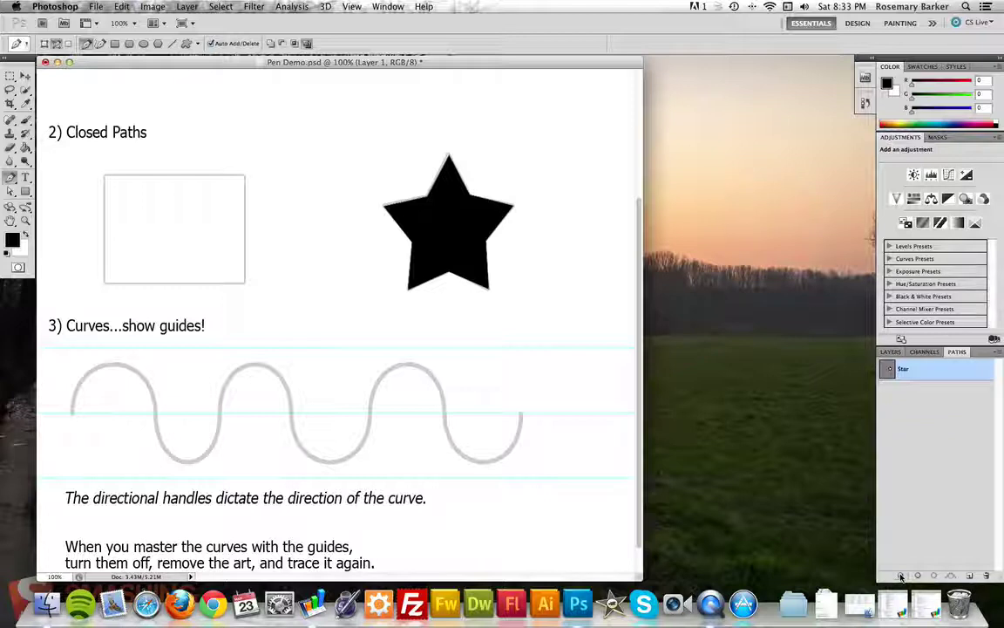
key("super+z")
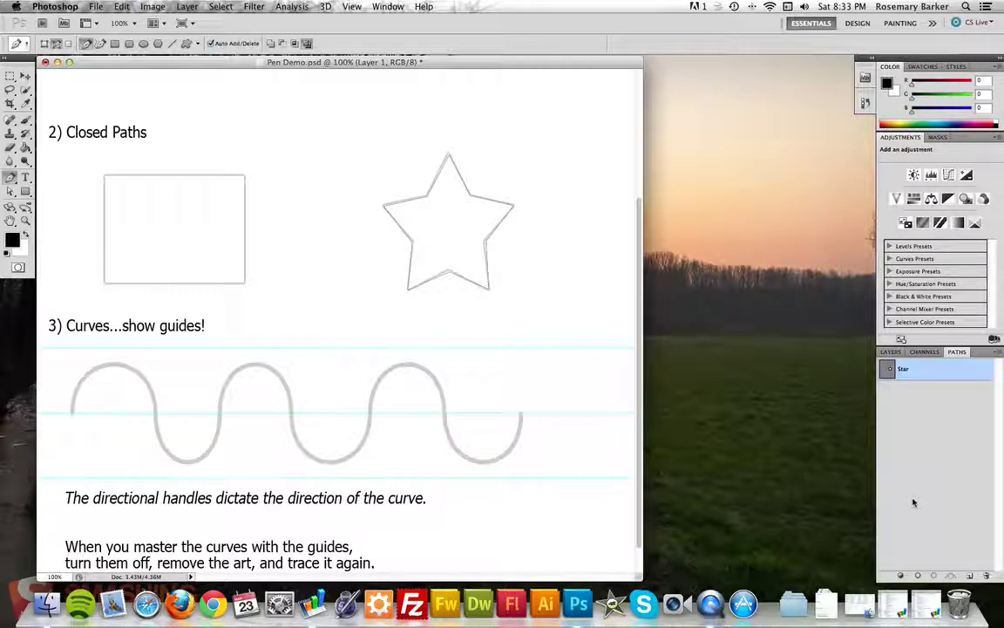
left_click(933, 577)
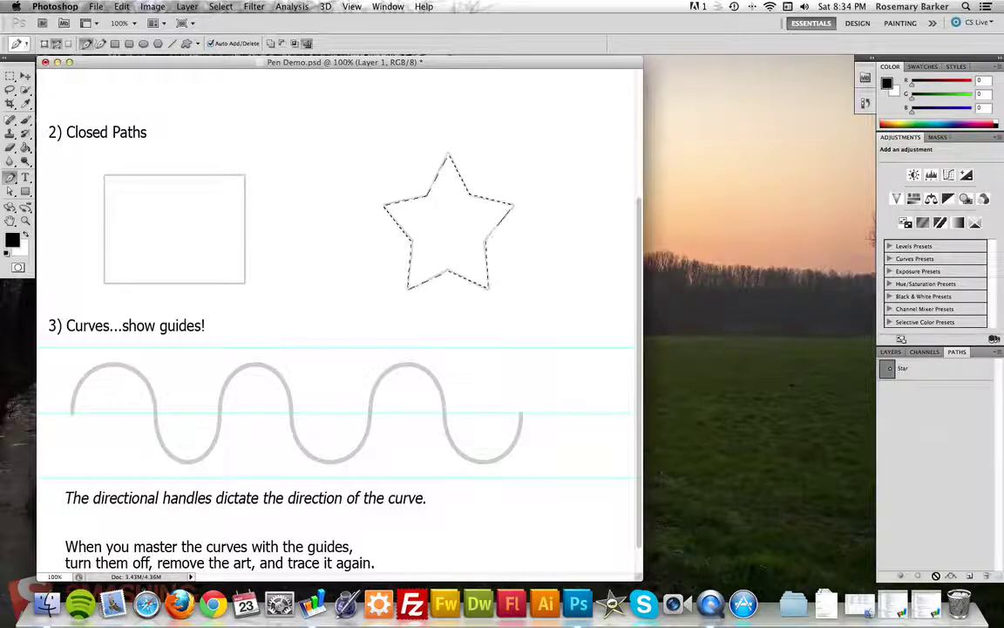
left_click(936, 577)
key("super+d")
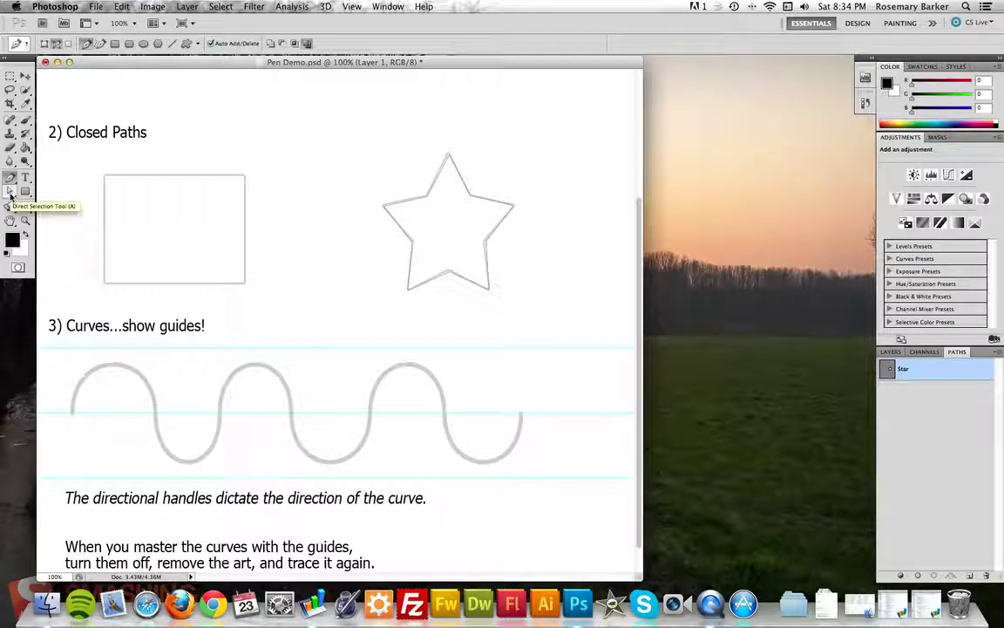
left_click(428, 201, "super")
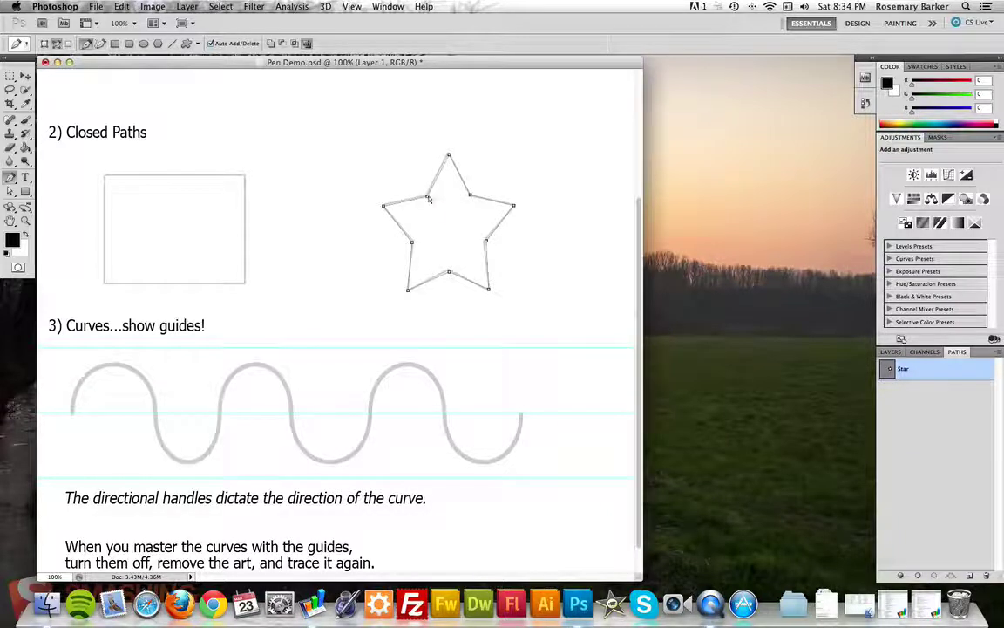
left_click(447, 155)
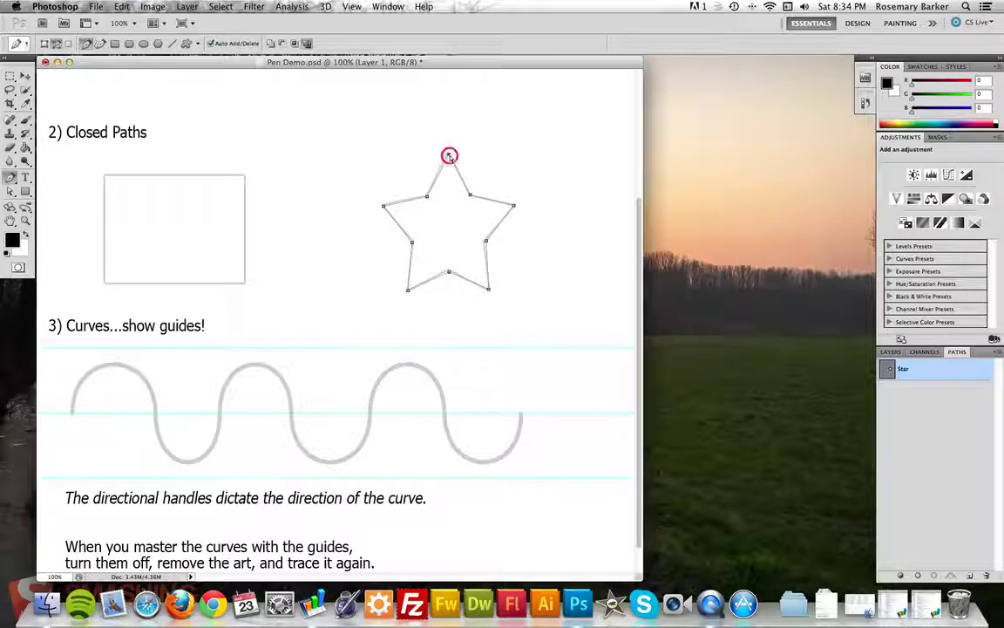
left_click_drag(447, 156, 450, 154)
key("ctrl+z")
left_click(426, 197)
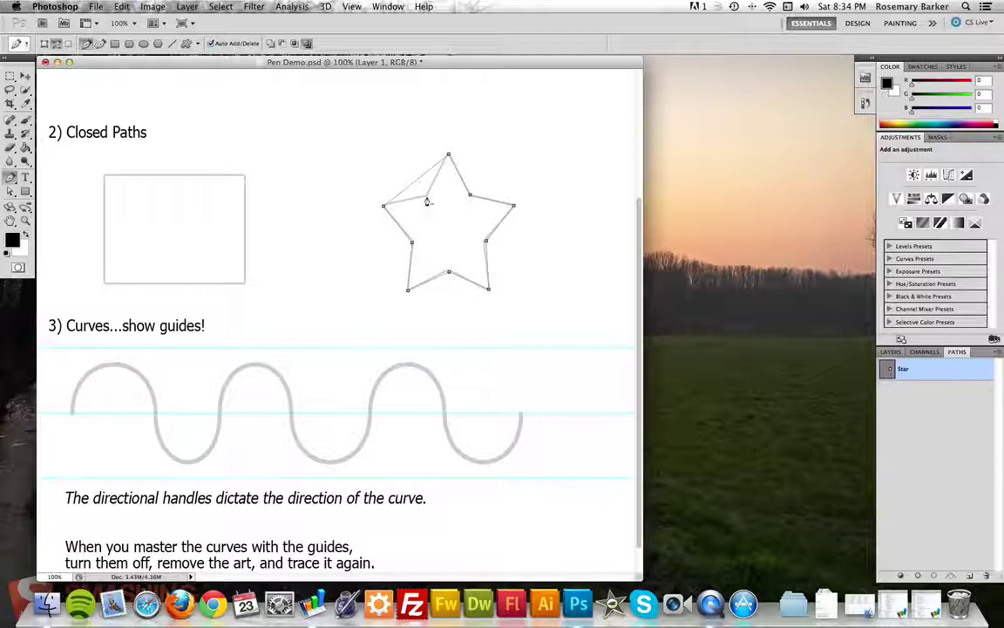
key("ctrl+z")
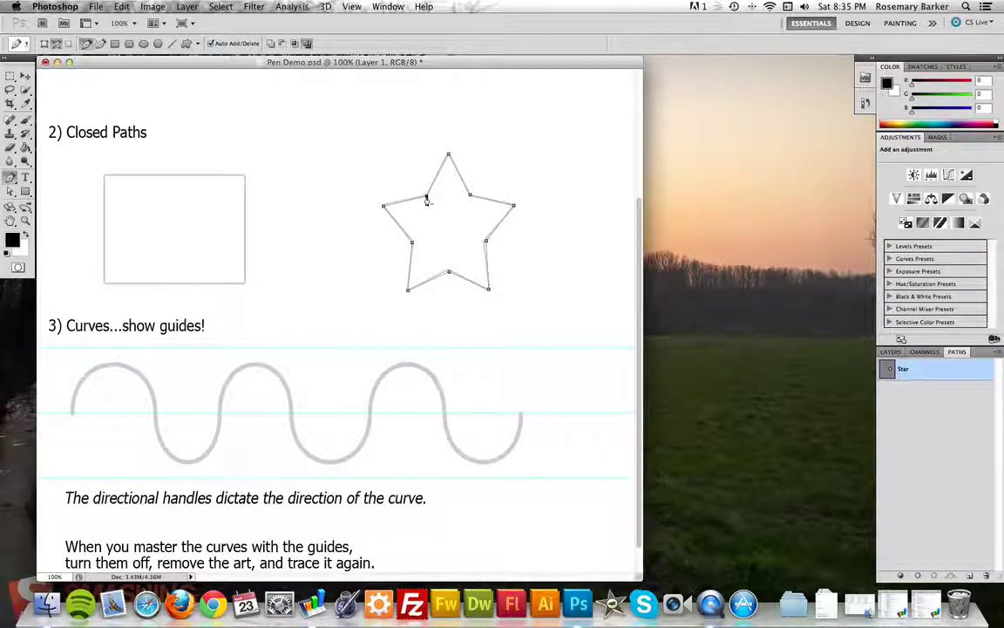
left_click(487, 244)
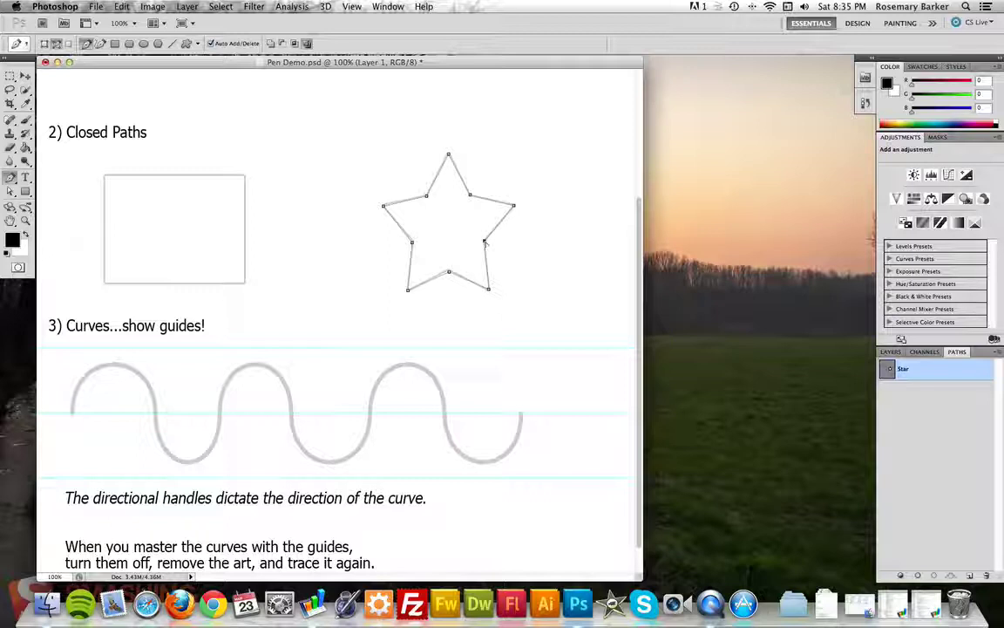
Reshape the star's lower-right inner corner by dragging its direction handle, then deselect the path.
left_click_drag(485, 243, 481, 265)
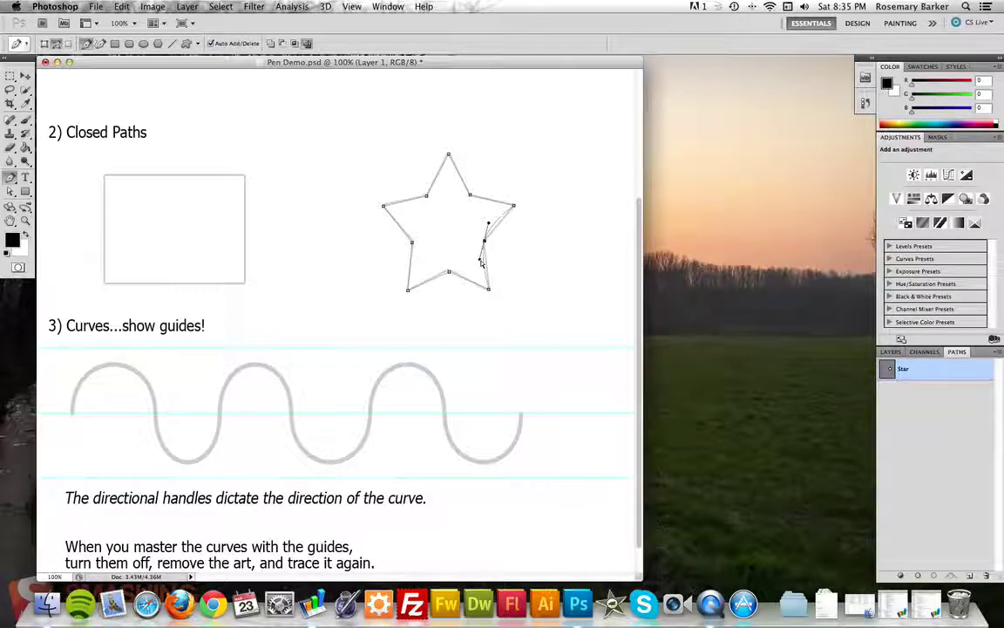
left_click(480, 261)
mouse_move(481, 260)
left_mouse_down()
mouse_move(495, 259)
mouse_move(468, 254)
mouse_move(495, 258)
mouse_move(477, 257)
left_mouse_up()
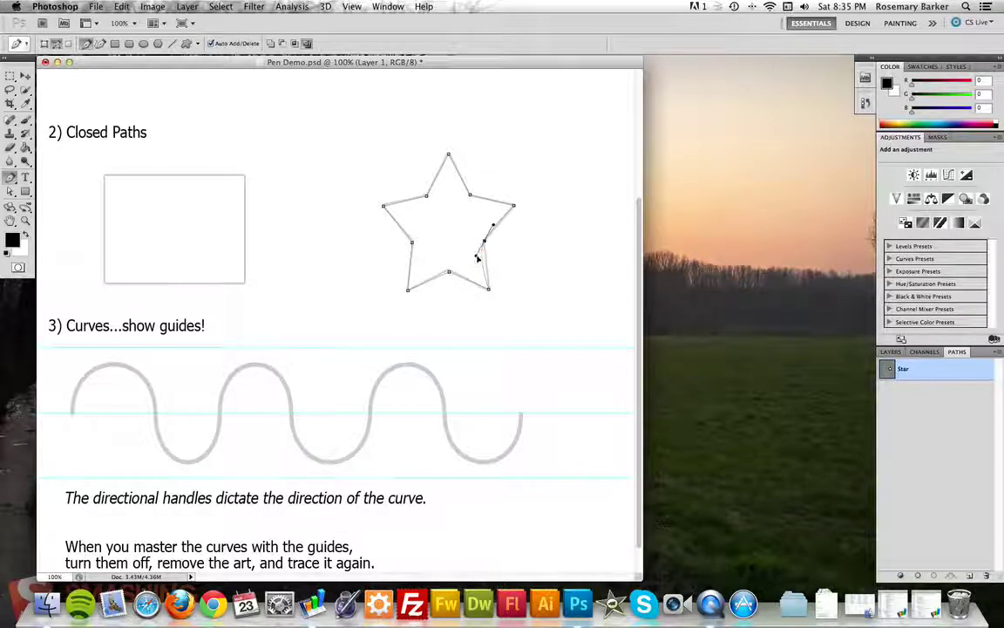
left_click(478, 258)
left_click(482, 253)
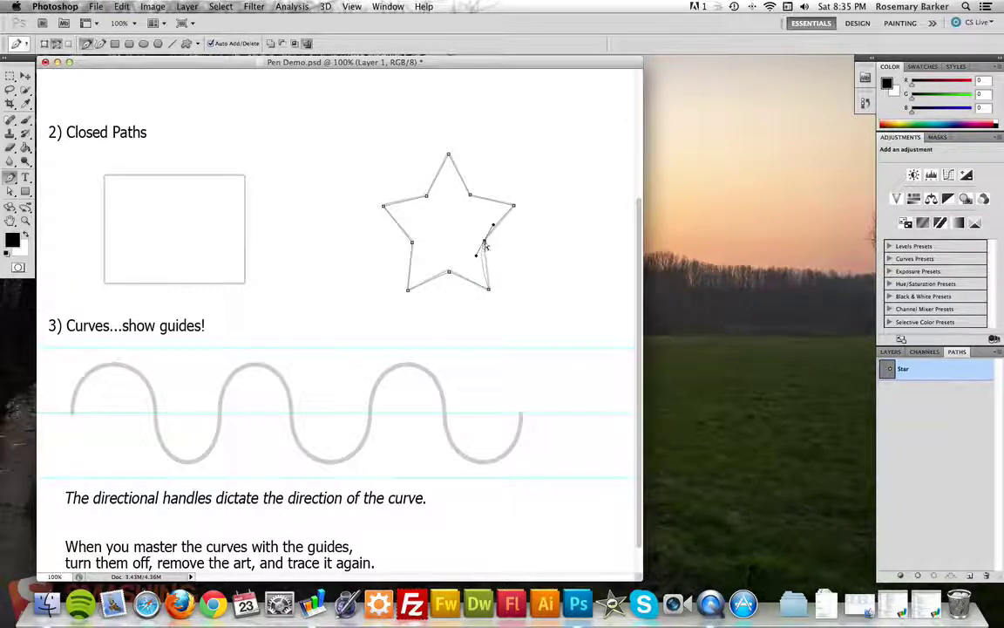
left_click(485, 242)
left_click_drag(478, 257, 495, 227)
left_click(345, 260, "super")
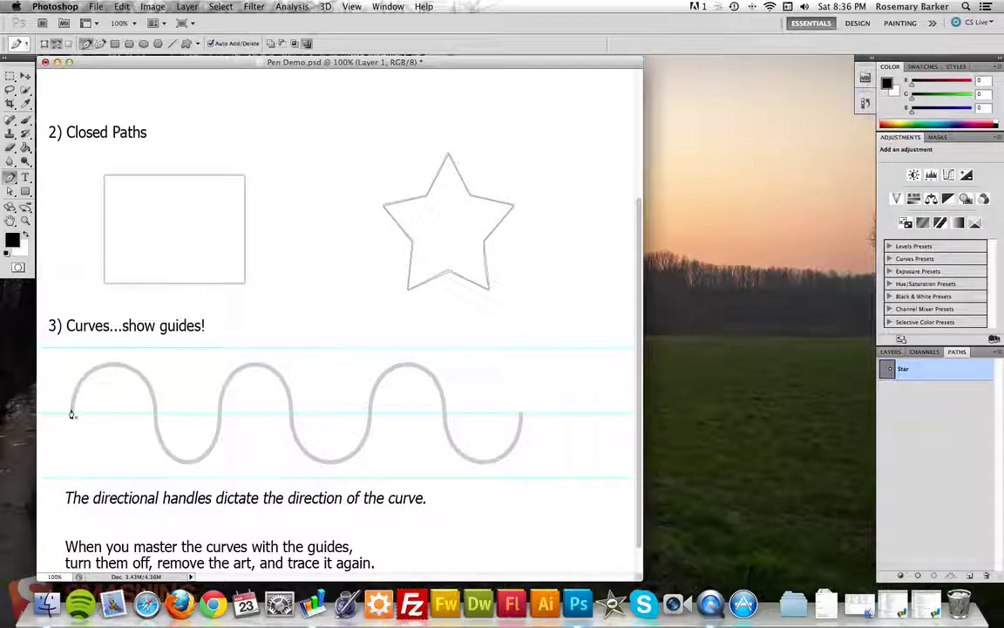
Leave the guides visible in View > Show and undo the last star-path edit.
left_click(352, 7)
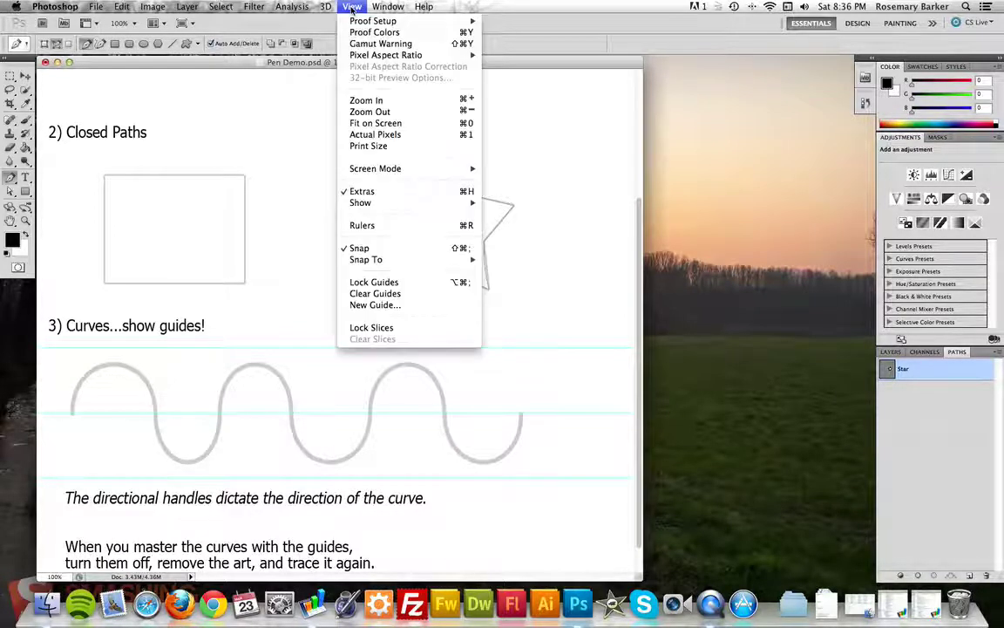
mouse_move(377, 202)
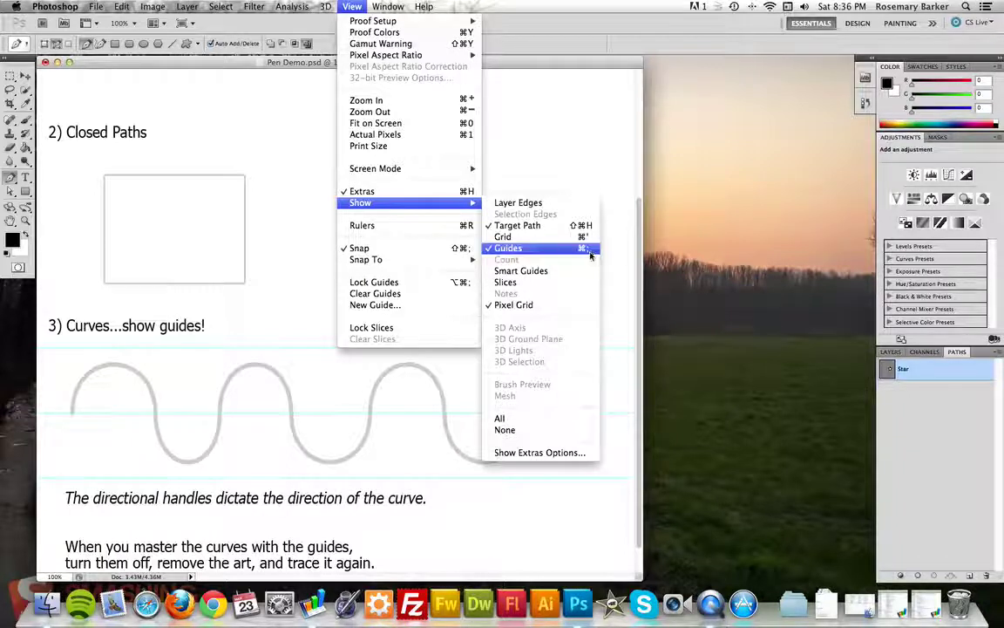
left_click(297, 59)
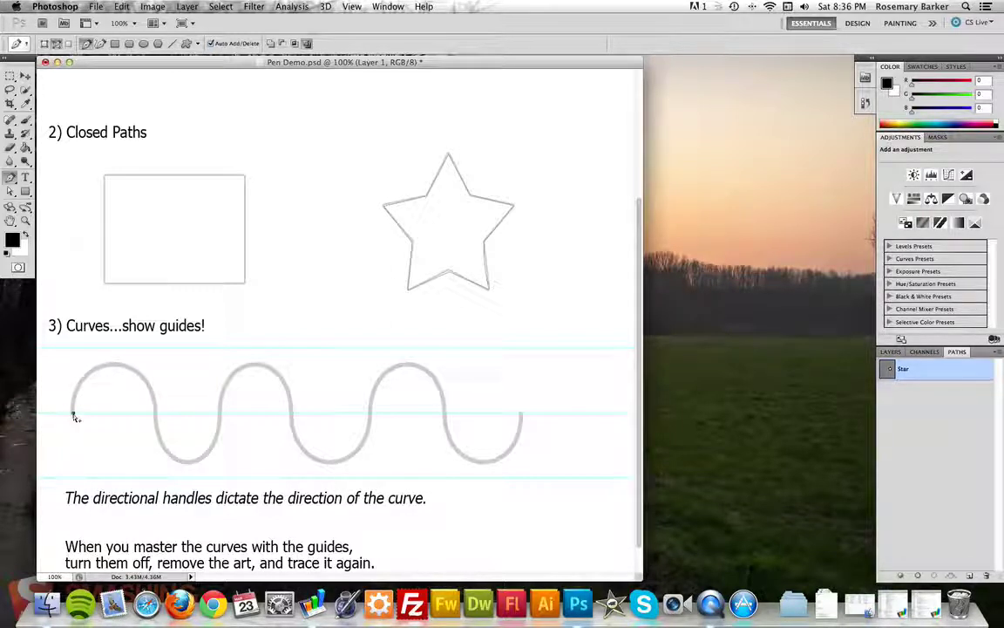
key("super+z")
Deselect the star path and start a Pen path at the wave's left end, handle up to the top guide.
left_click(10, 189)
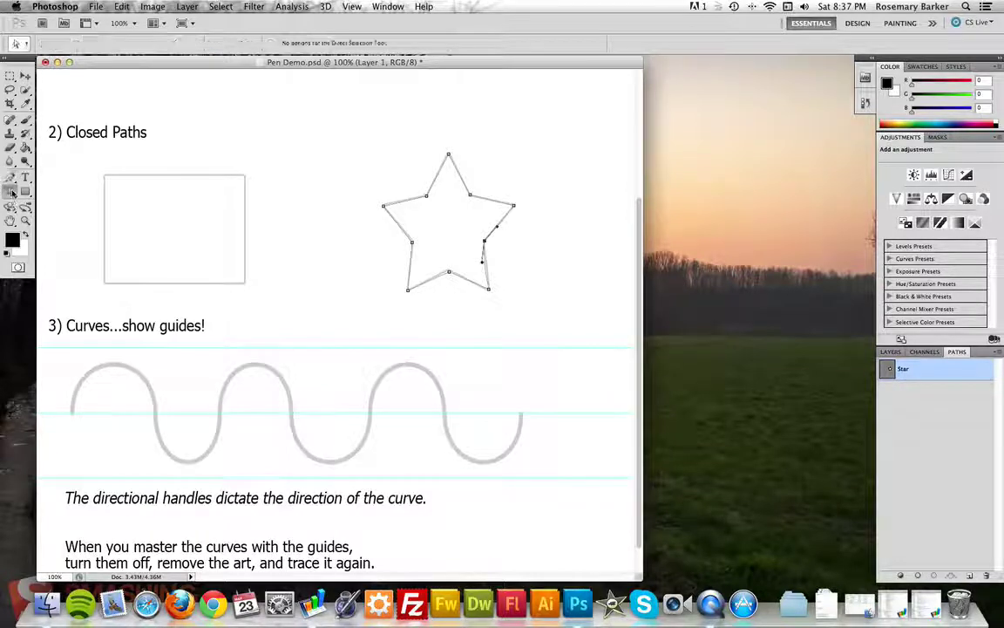
left_click(74, 413)
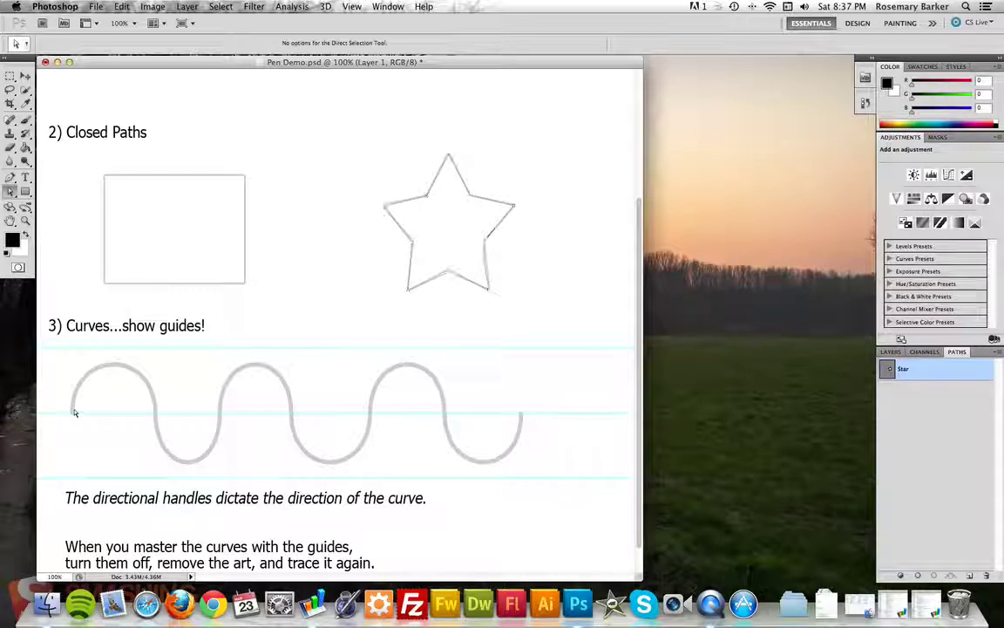
key("p")
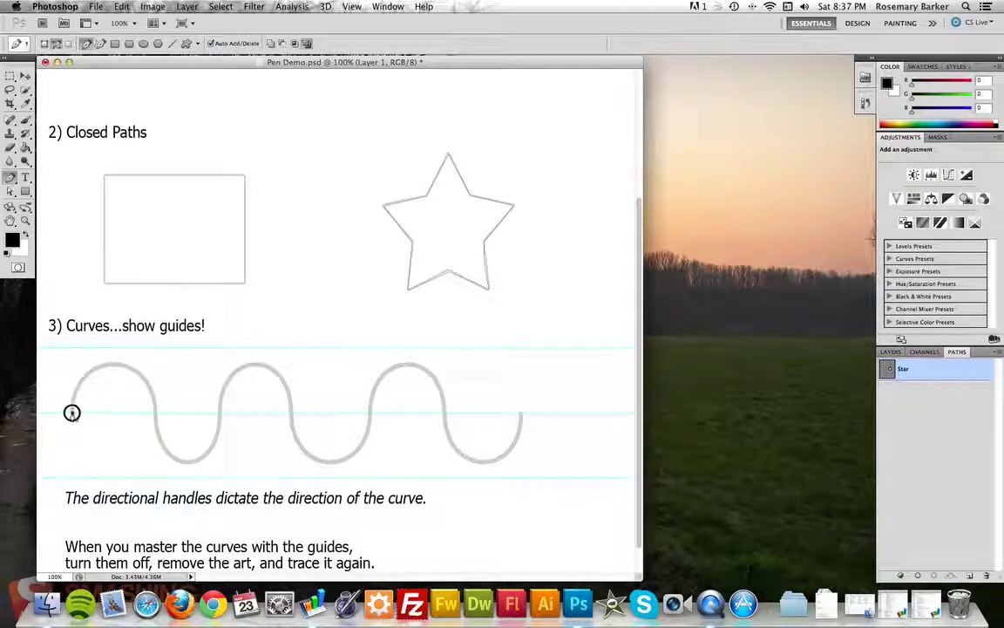
left_click_drag(72, 413, 73, 350)
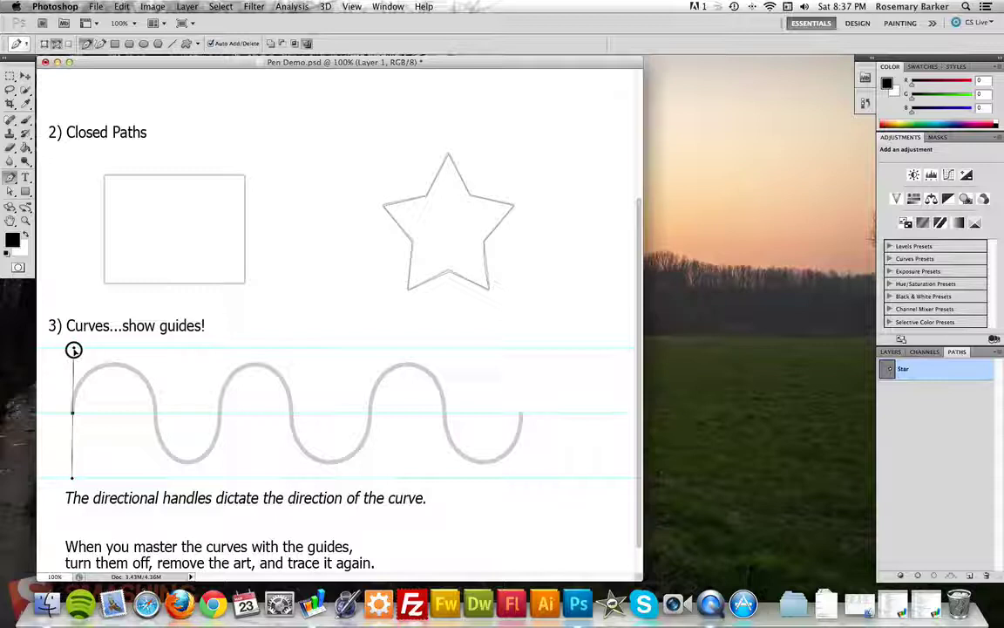
left_click_drag(73, 349, 74, 351)
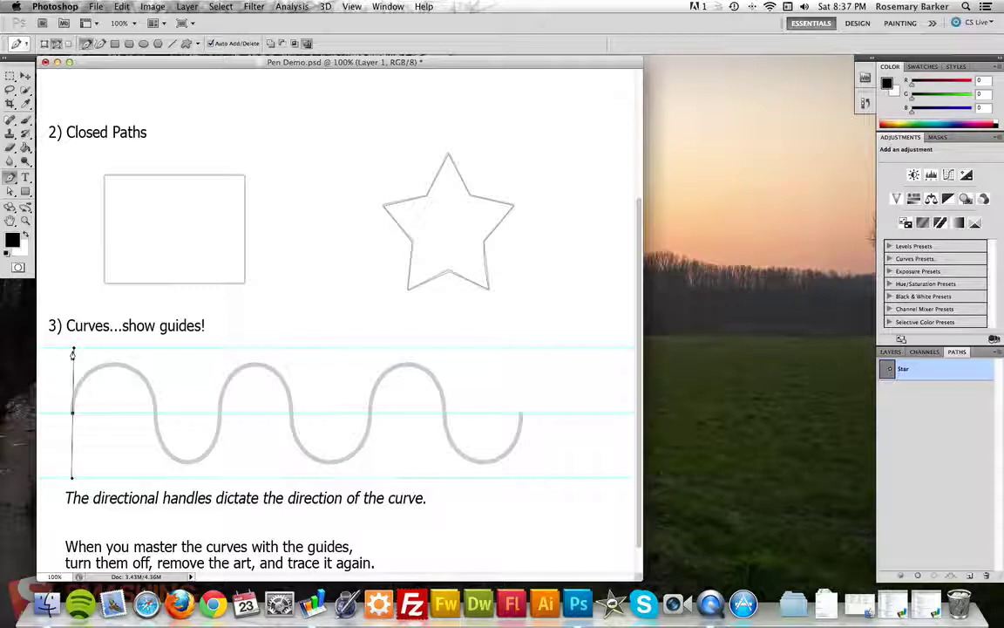
Add anchors along the middle guide, alternating handles to bottom and top guides, ending at the right end.
left_click(155, 412)
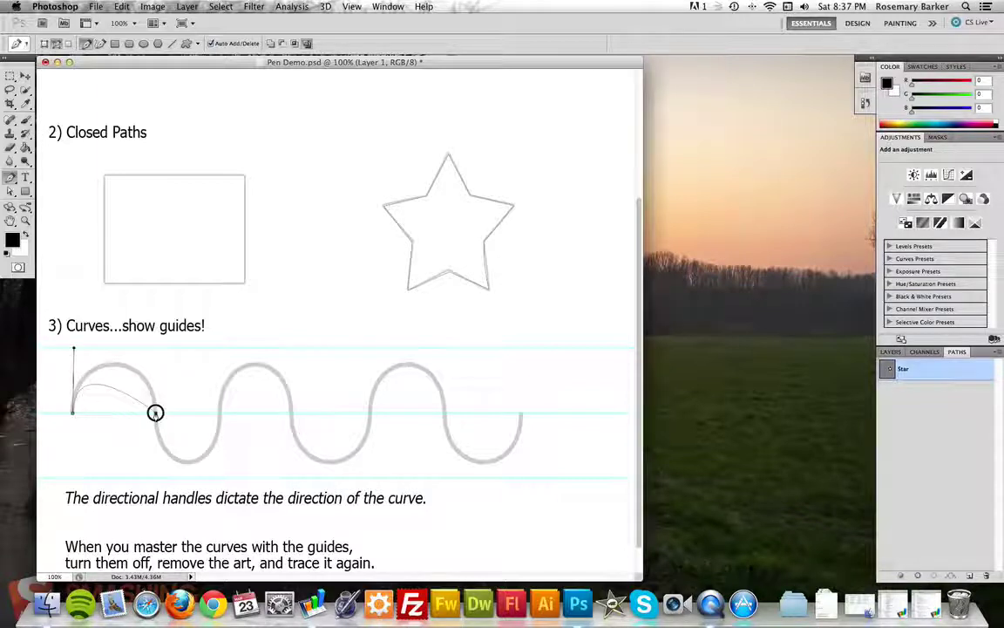
left_click_drag(155, 412, 155, 474)
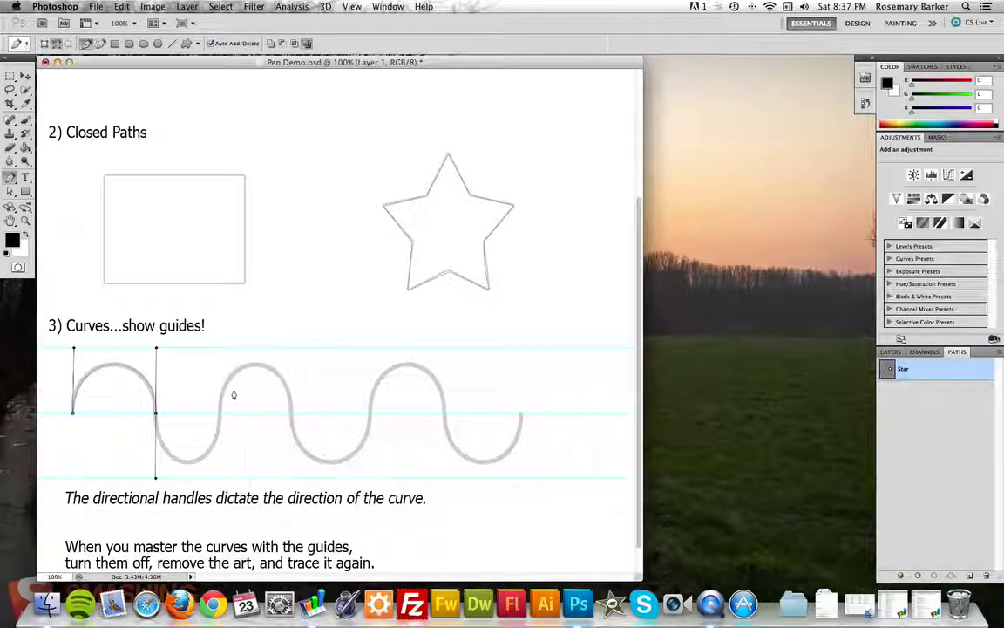
left_click_drag(219, 415, 220, 348)
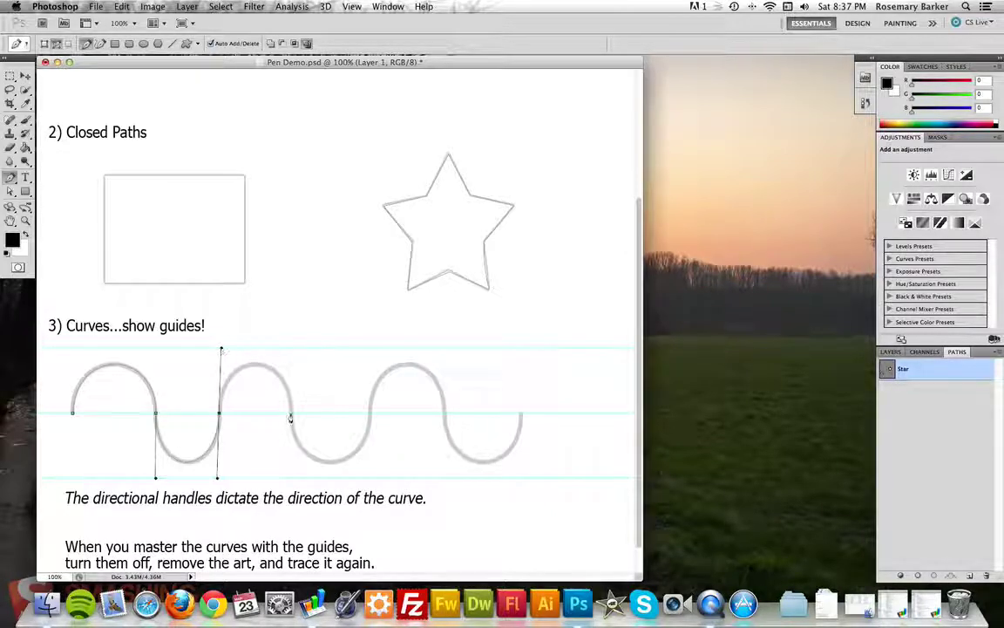
left_click_drag(291, 413, 293, 476)
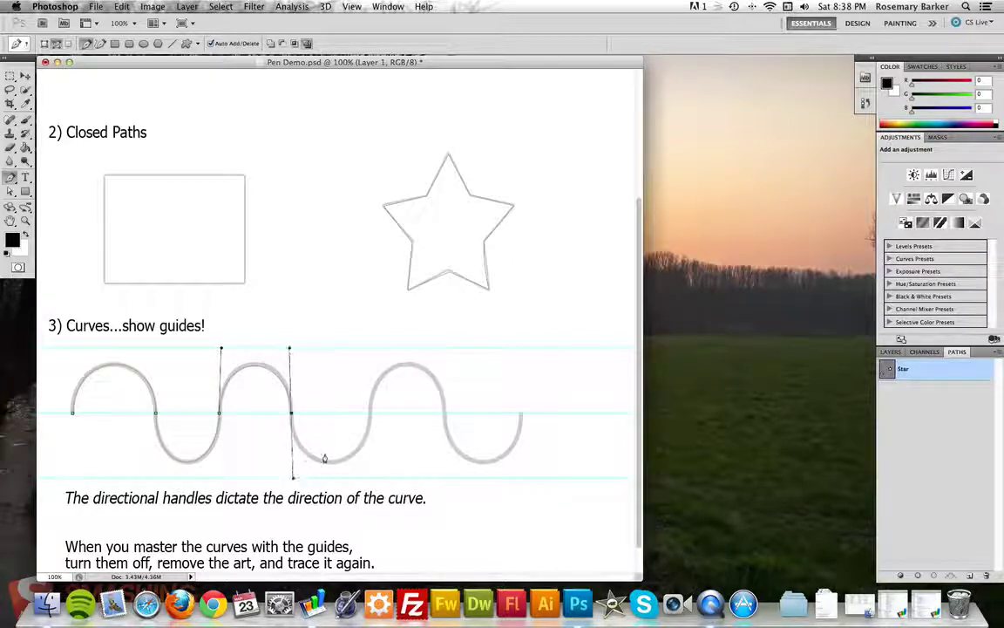
left_click_drag(371, 412, 372, 349)
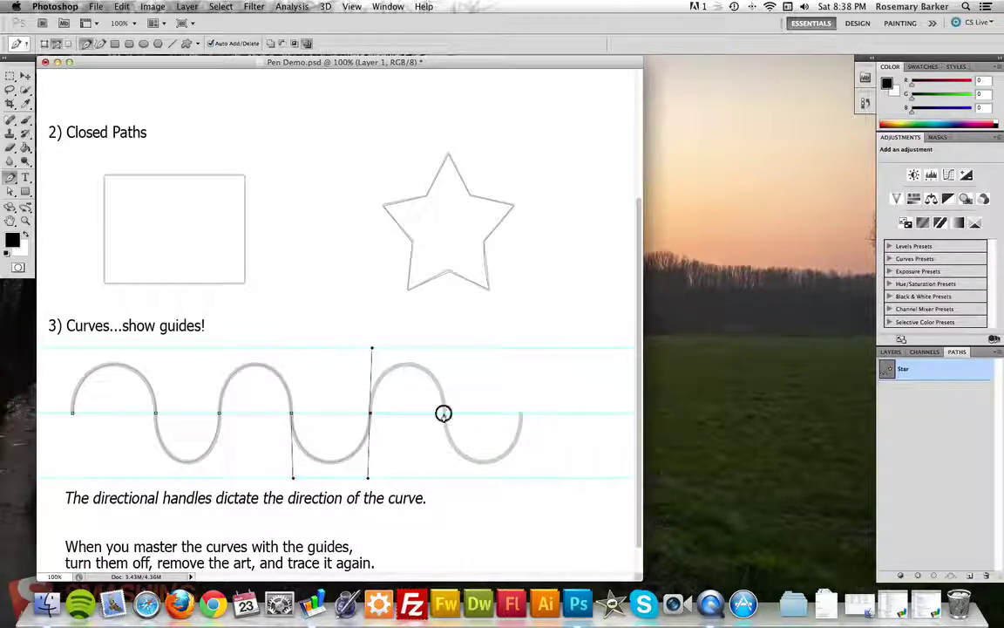
left_click_drag(444, 412, 445, 477)
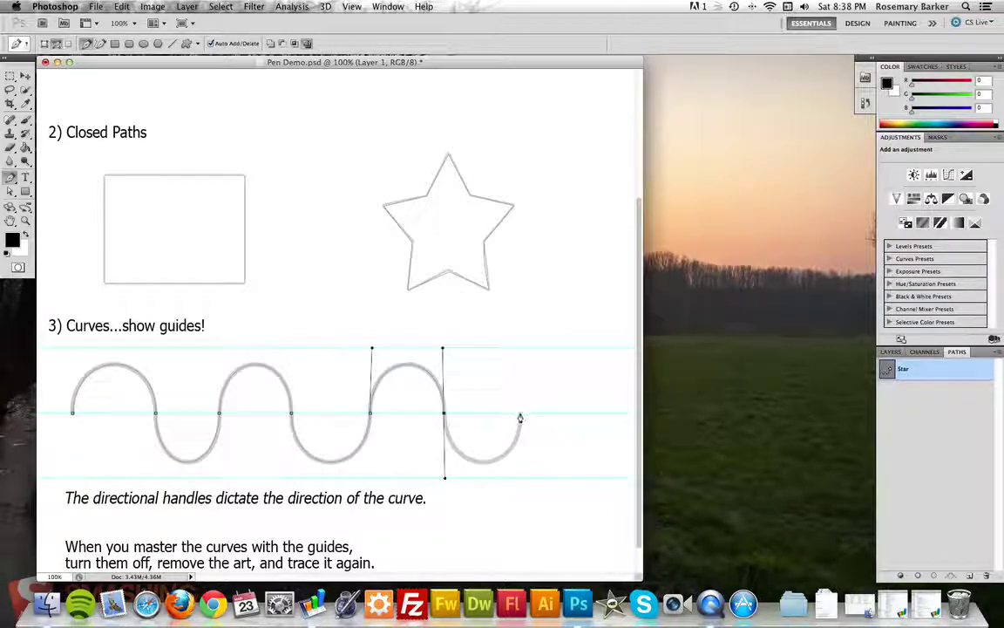
left_click_drag(520, 414, 522, 350)
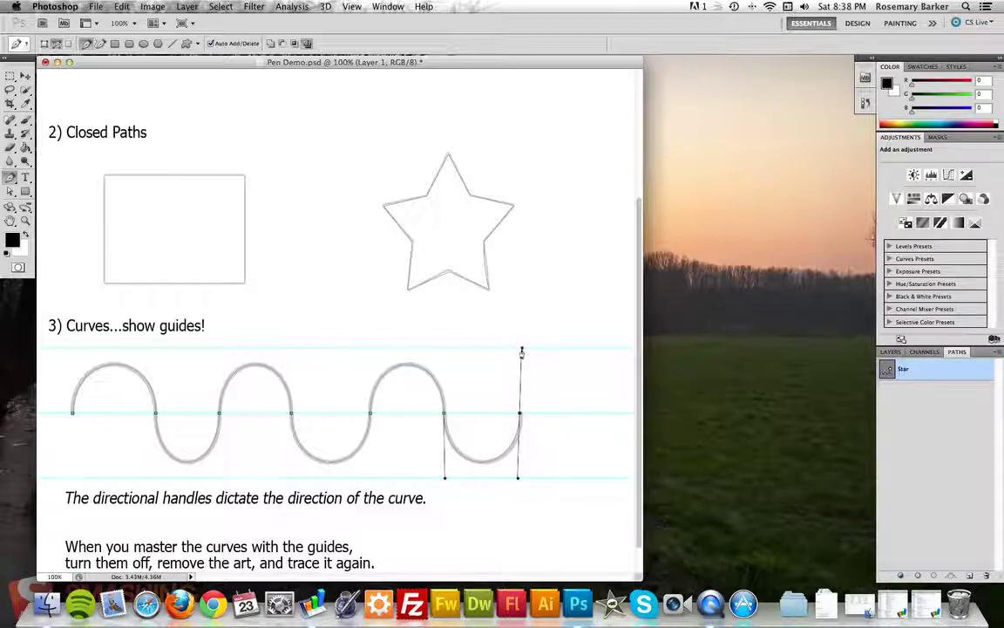
Undo the first tracing, deselect the paths, and start a new Pen path at the wave's left end.
key("super+alt+z")
key("super+alt+z")
key("super+alt+z")
key("super+alt+z")
key("super+alt+z")
key("super+alt+z")
key("super+alt+z")
key("super+alt+z")
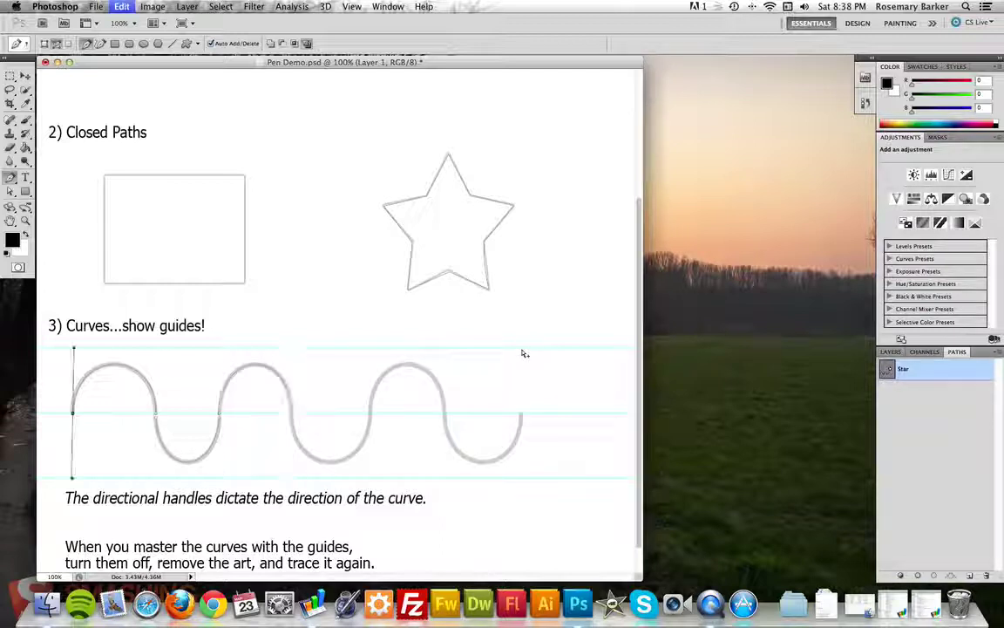
key("a")
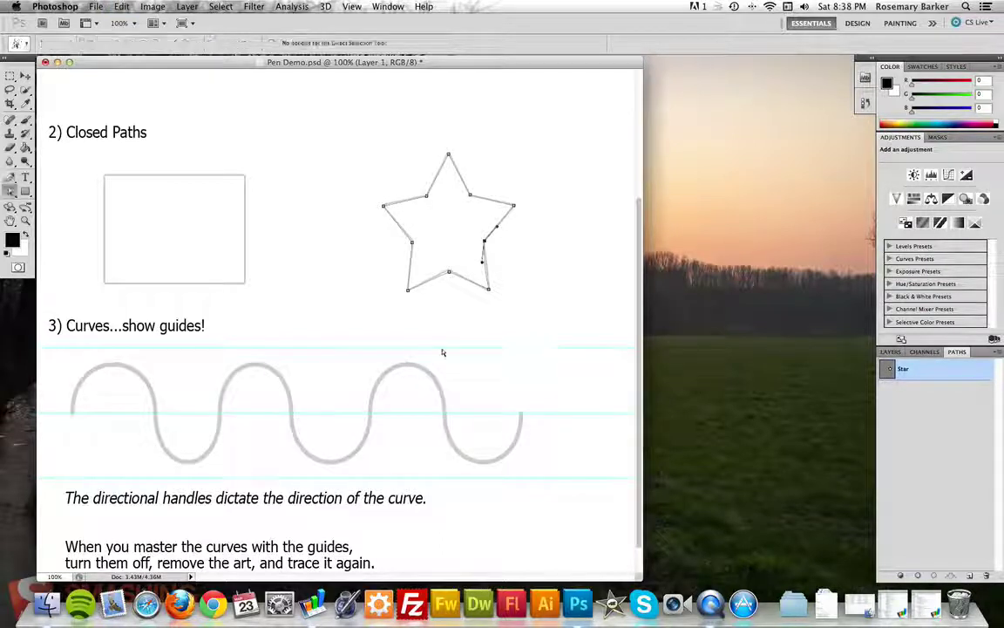
left_click(161, 369)
key("p")
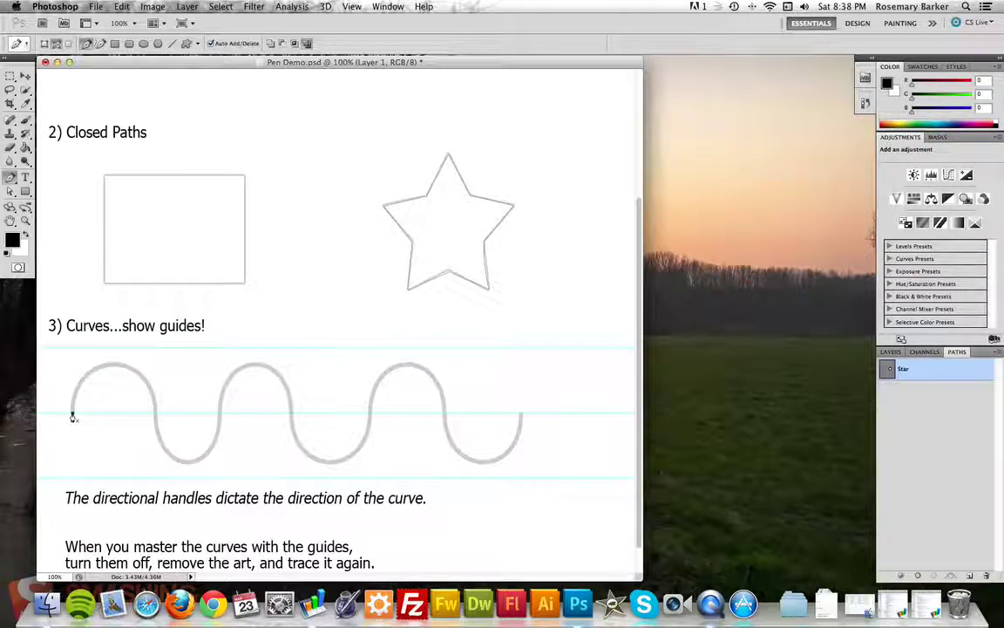
left_click_drag(72, 412, 72, 347)
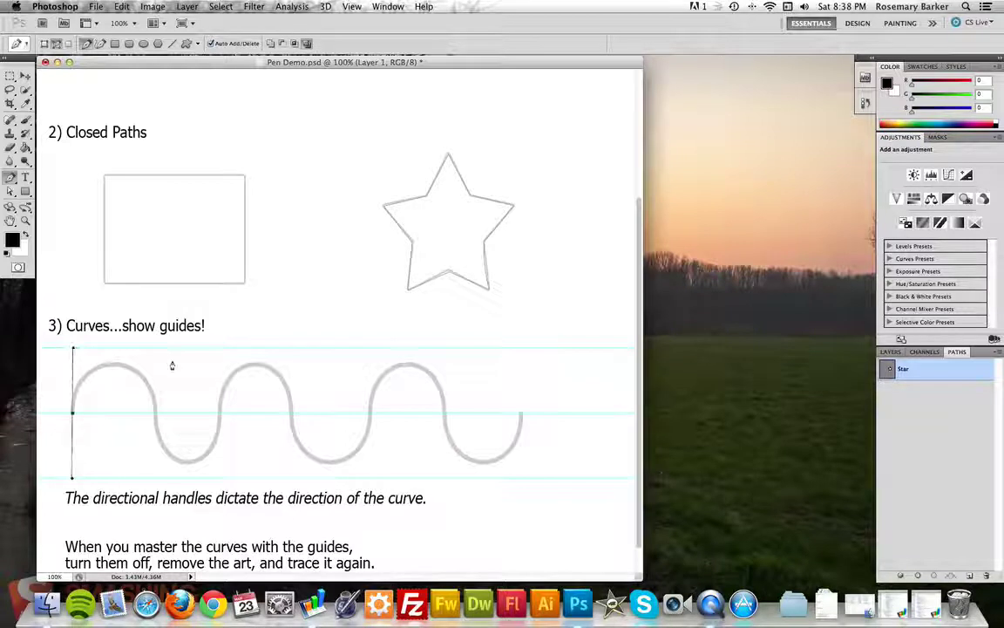
Retrace the wave with middle-guide anchors, handles alternating between the bottom and top guides, to the right end.
left_click_drag(154, 413, 156, 477)
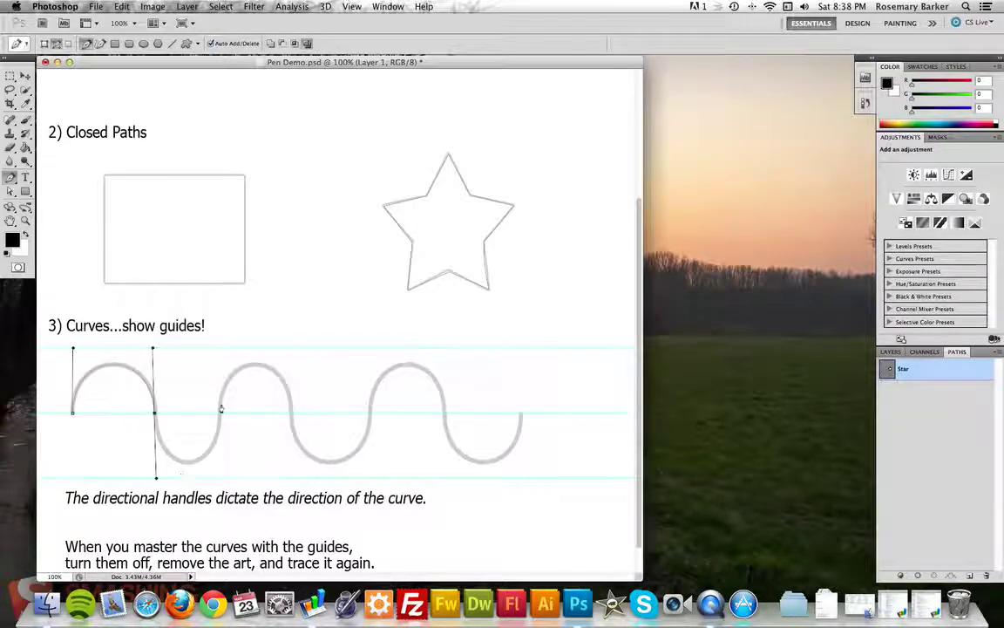
left_click_drag(218, 414, 219, 348)
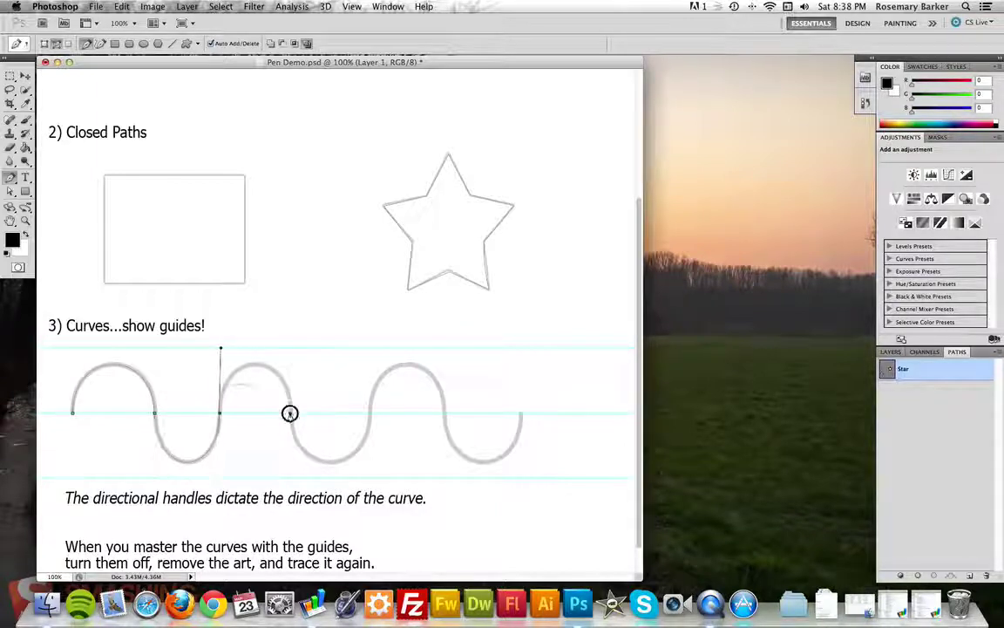
left_click_drag(289, 414, 291, 477)
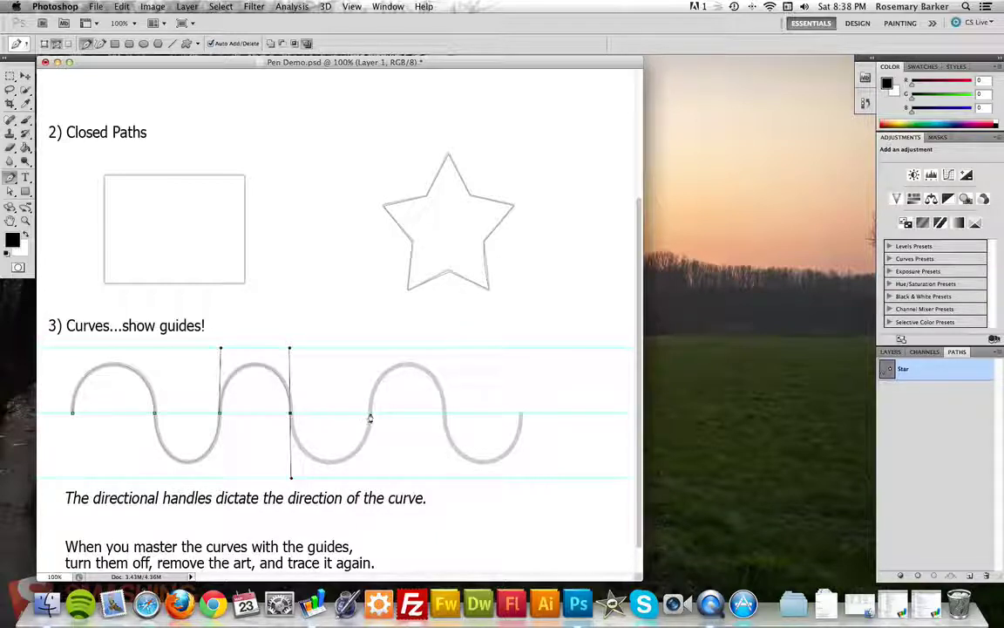
left_click_drag(369, 413, 371, 351)
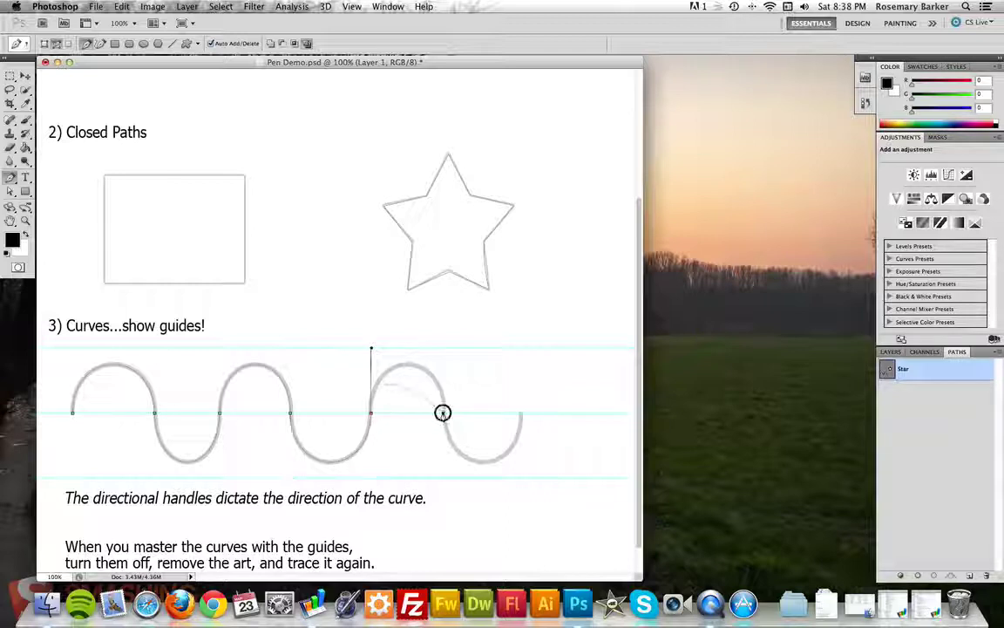
left_click_drag(443, 412, 447, 480)
left_click(521, 415)
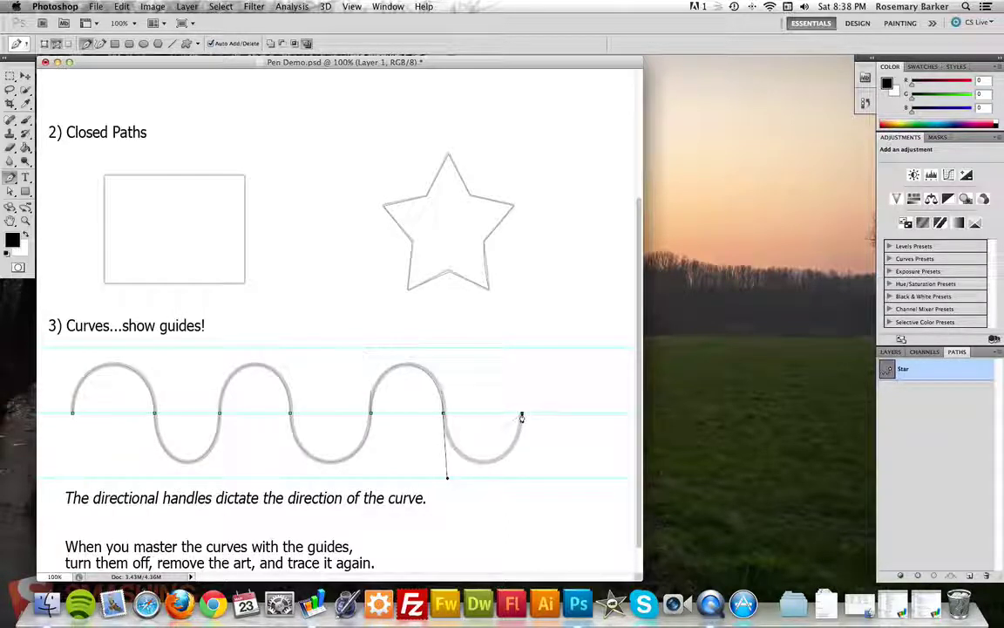
left_click_drag(521, 415, 524, 352)
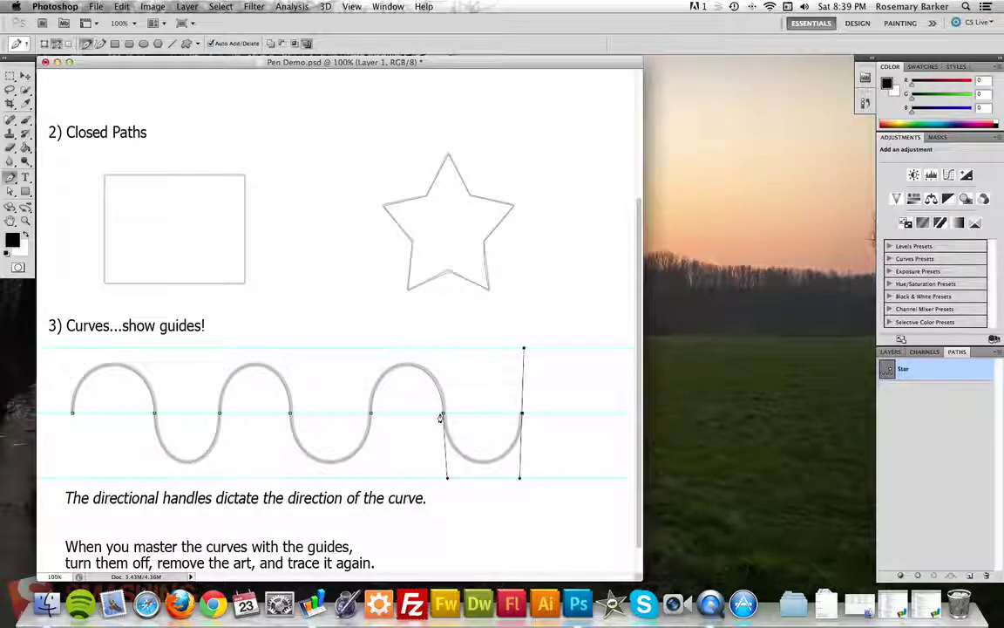
key("a")
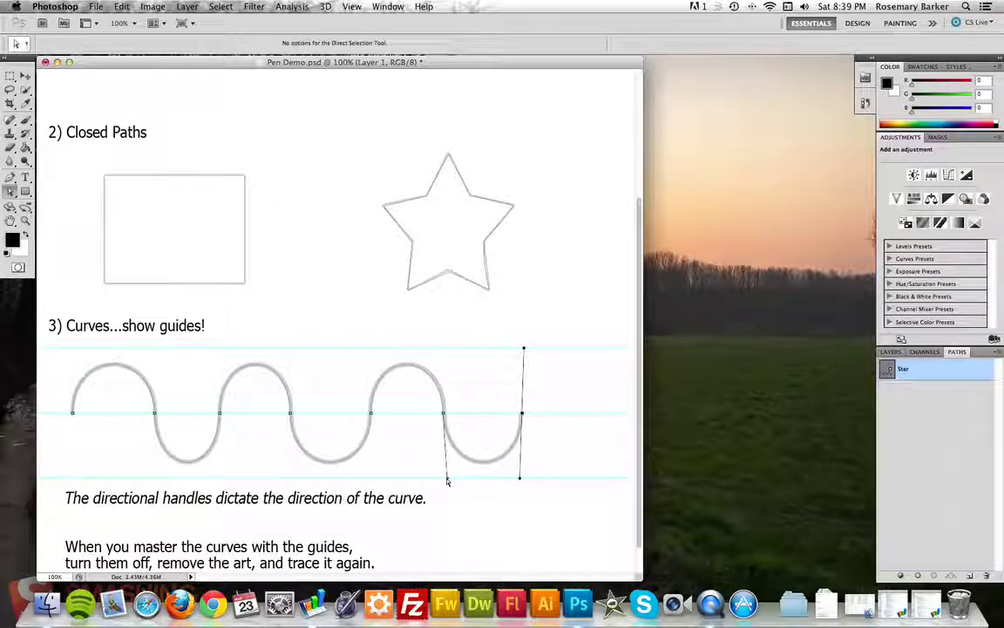
mouse_move(447, 479)
left_mouse_down()
mouse_move(433, 476)
mouse_move(442, 478)
mouse_move(442, 432)
mouse_move(445, 479)
left_mouse_up()
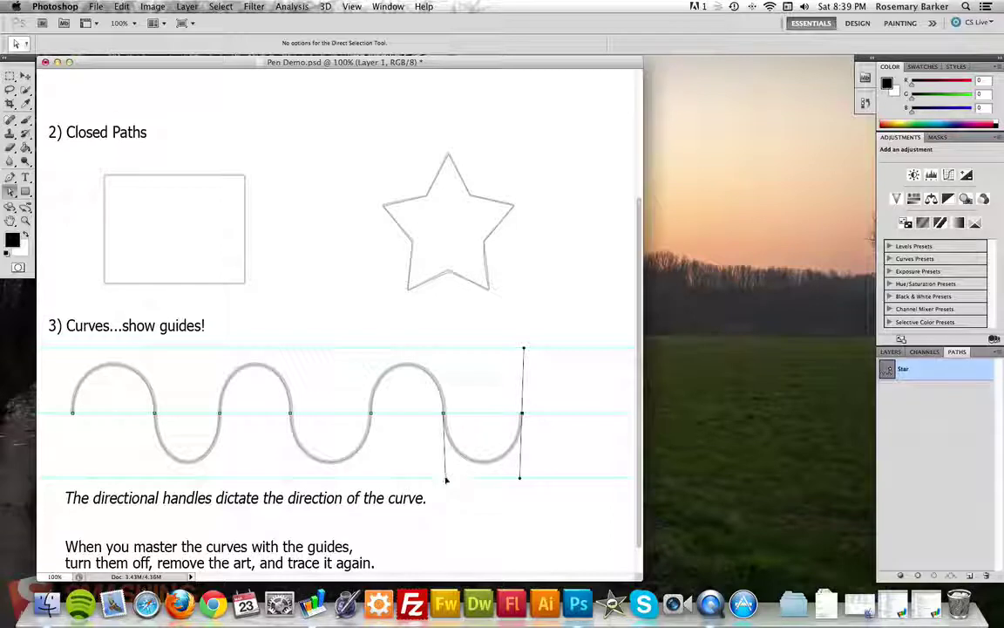